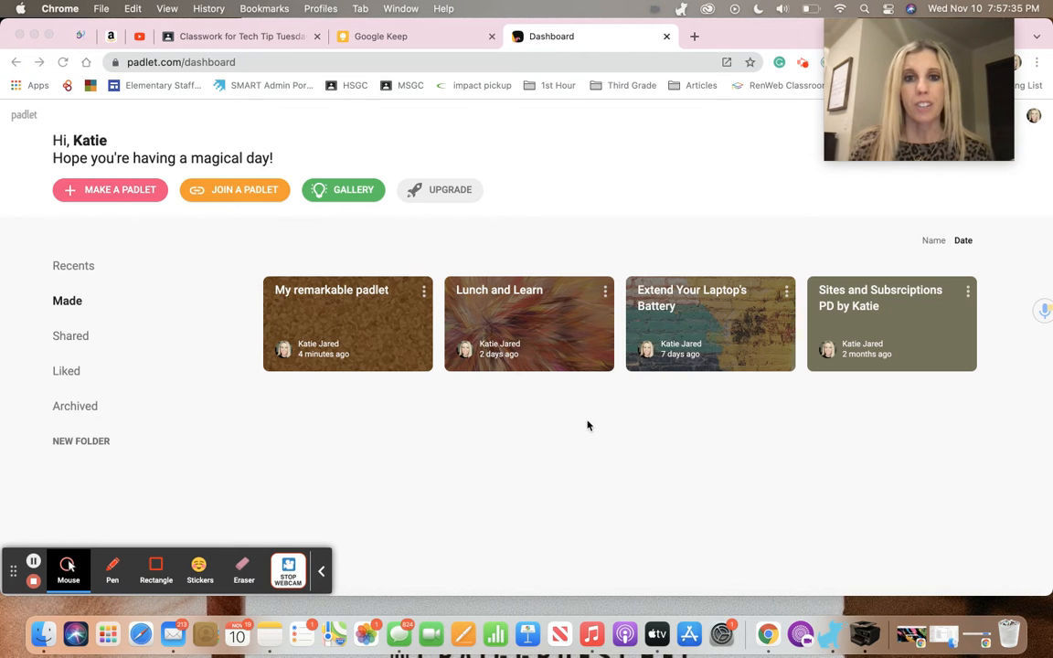
- Open the Lunch and Learn padlet to view its posts, and return to the dashboard
{"action": "left_click", "coordinate": [547, 311]}
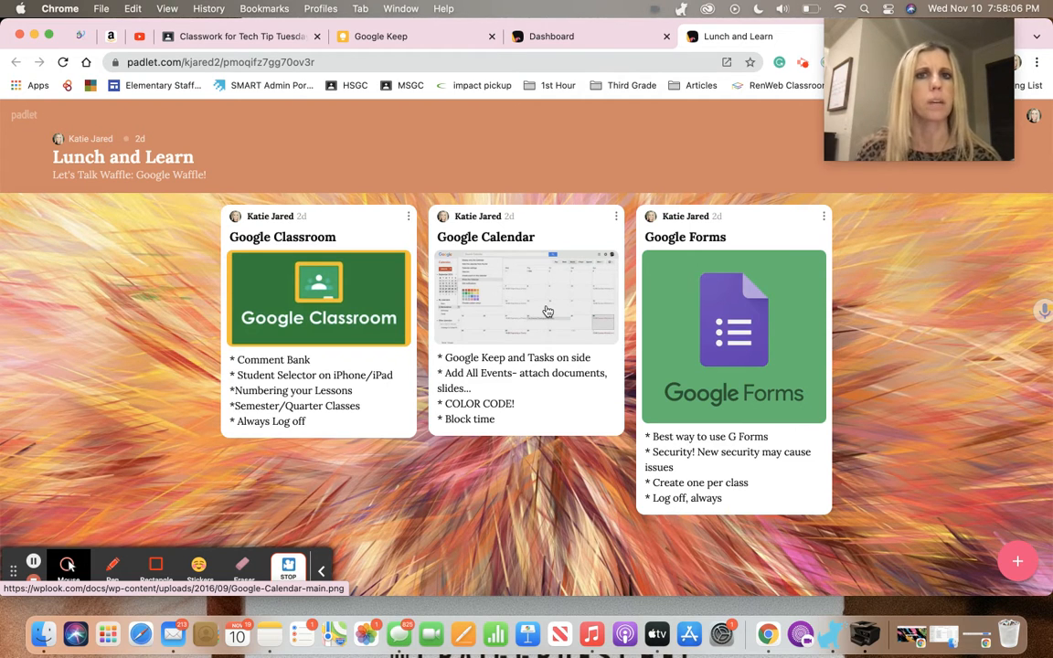
{"action": "left_click", "coordinate": [561, 37]}
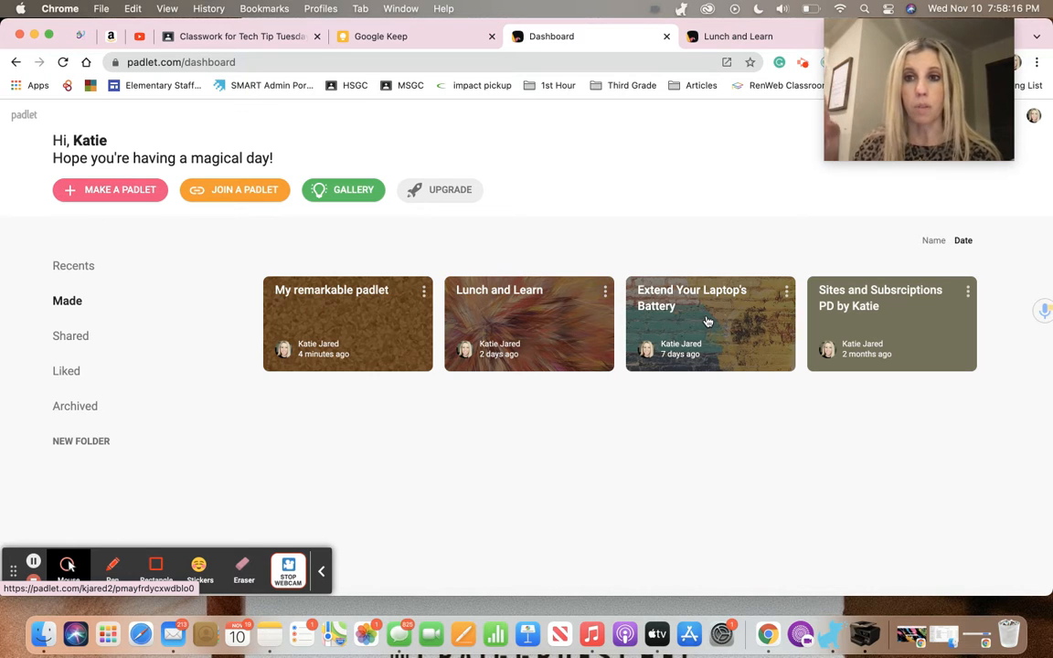
- Open the Sites and Subsrciptions PD padlet, look through its columns from Edpuzzle to Padlet, and return to the dashboard
{"action": "left_click", "coordinate": [876, 304]}
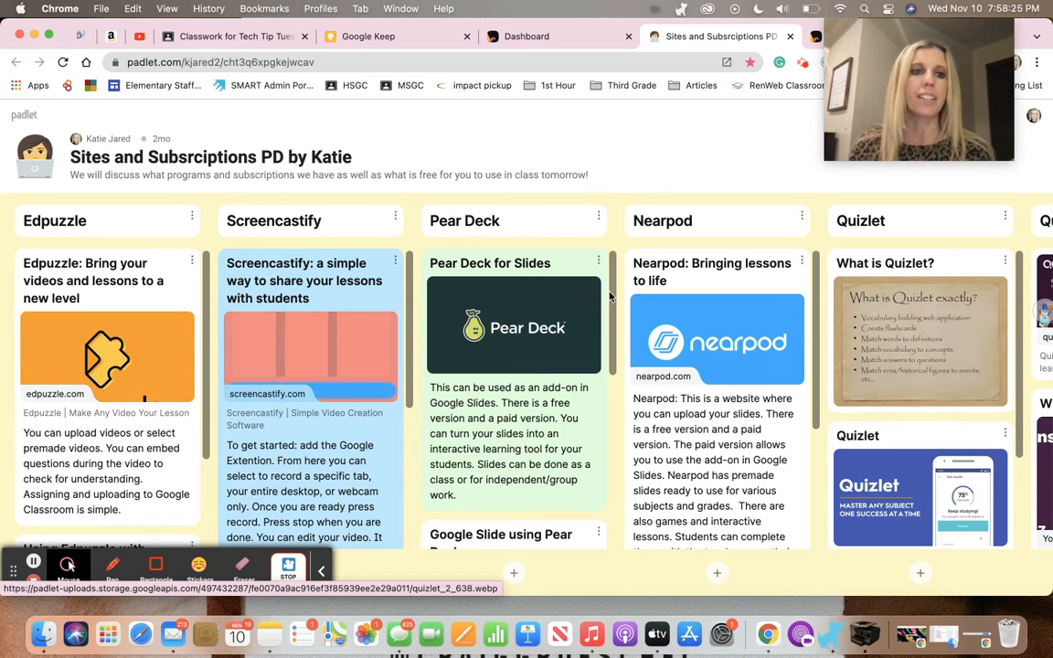
{"action": "scroll", "coordinate": [169, 376], "scroll_direction": "down", "scroll_amount": 3}
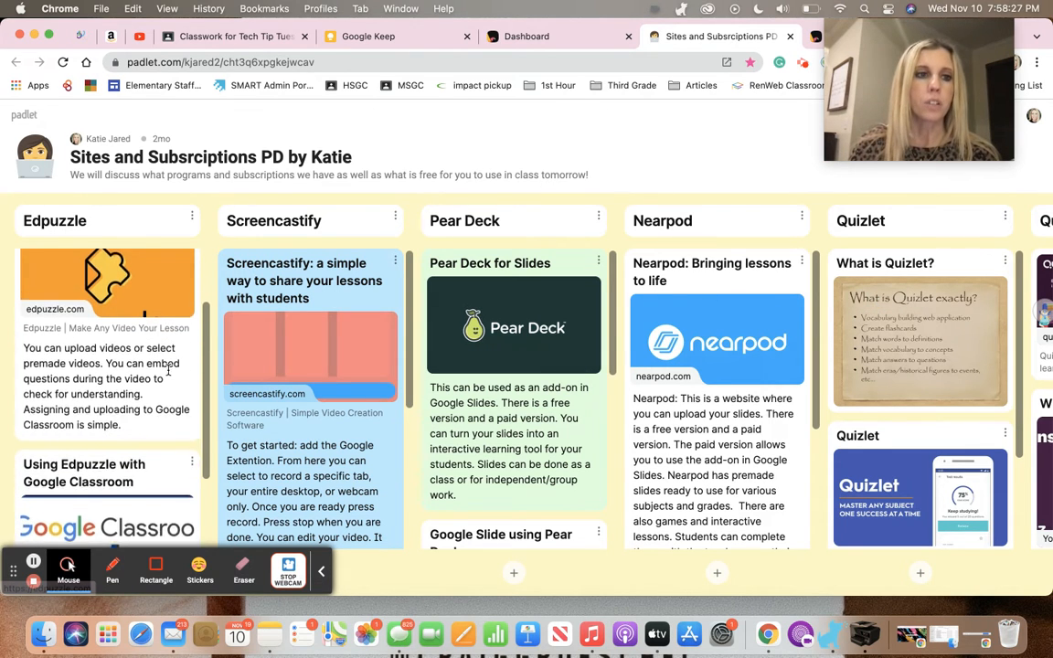
{"action": "scroll", "coordinate": [141, 334], "scroll_direction": "down", "scroll_amount": 2}
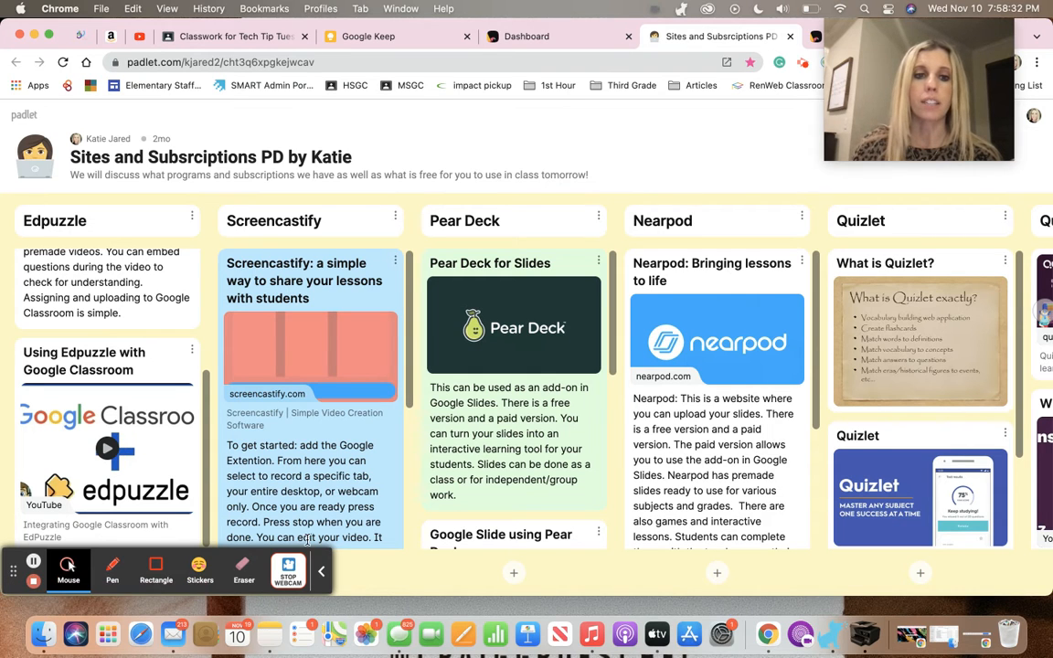
{"action": "left_click", "coordinate": [321, 571]}
{"action": "scroll", "coordinate": [317, 473], "scroll_direction": "down", "scroll_amount": 8}
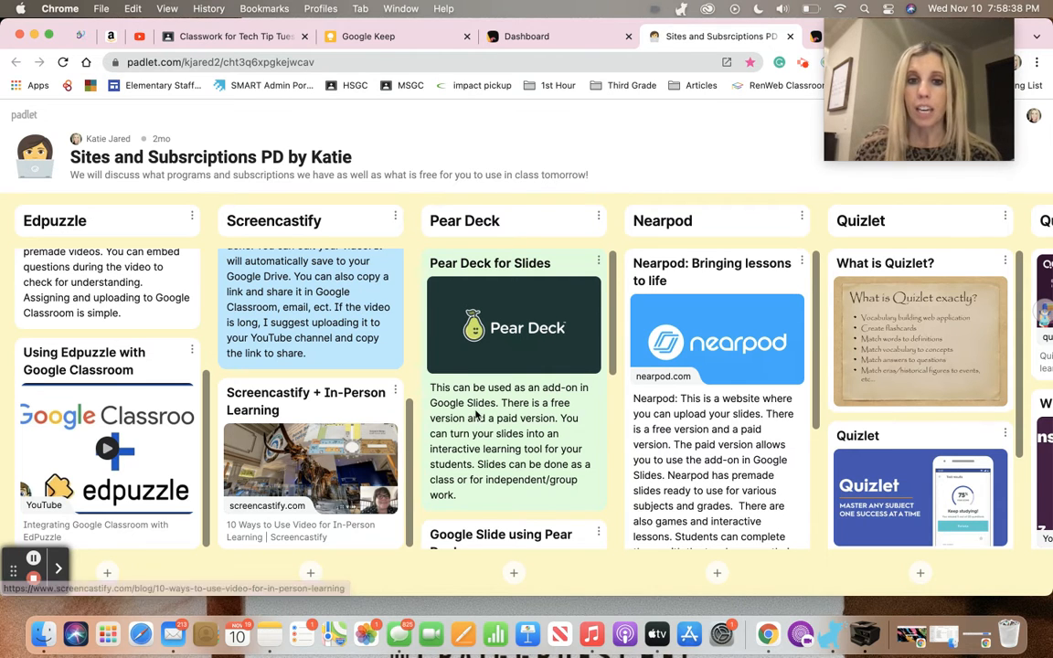
{"action": "scroll", "coordinate": [476, 418], "scroll_direction": "down", "scroll_amount": 5}
{"action": "scroll", "coordinate": [476, 416], "scroll_direction": "down", "scroll_amount": 4}
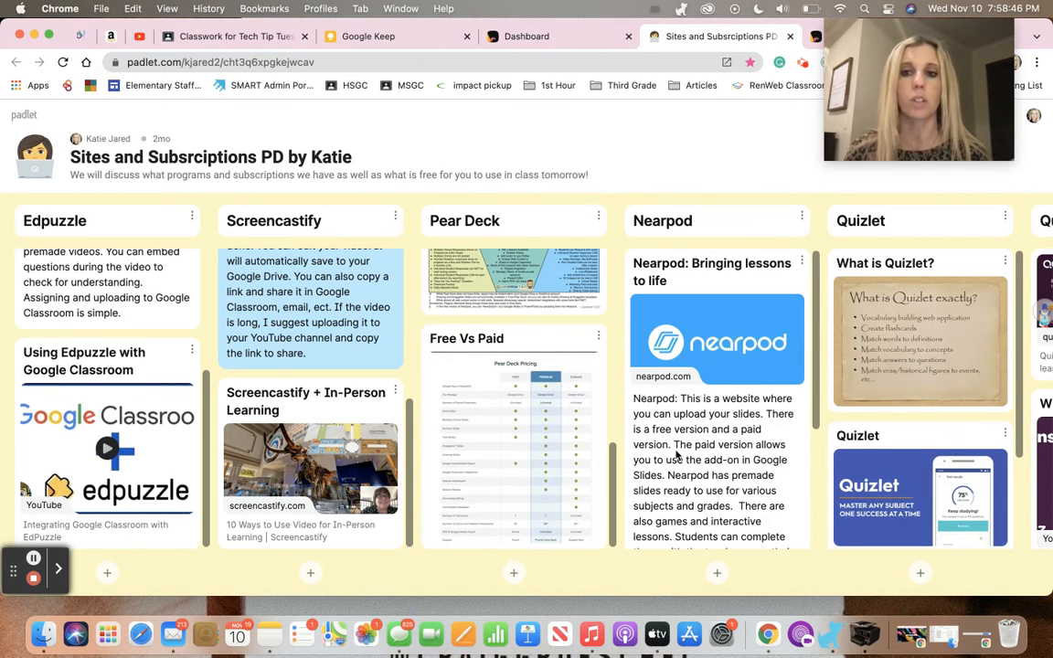
{"action": "scroll", "coordinate": [676, 454], "scroll_direction": "right", "scroll_amount": 6}
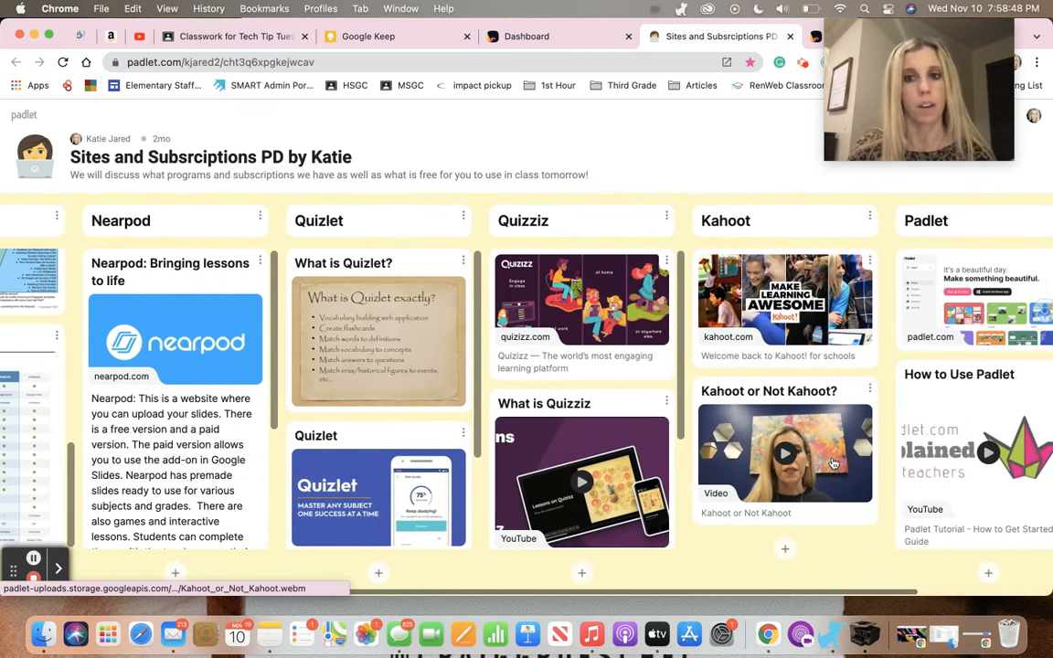
{"action": "scroll", "coordinate": [832, 463], "scroll_direction": "right", "scroll_amount": 2}
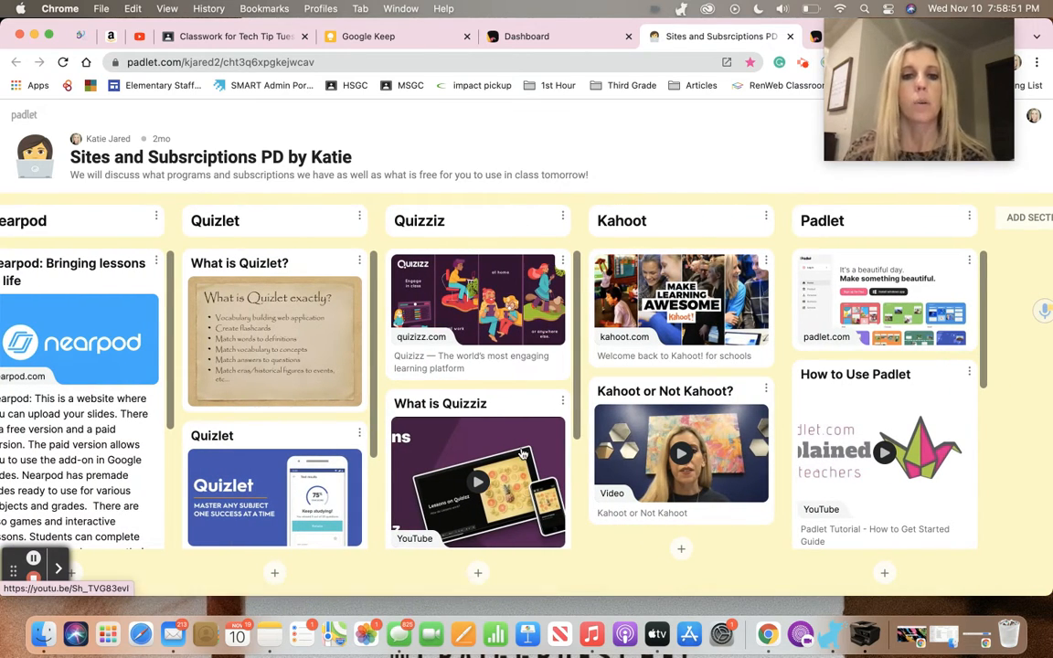
{"action": "scroll", "coordinate": [512, 439], "scroll_direction": "down", "scroll_amount": 4}
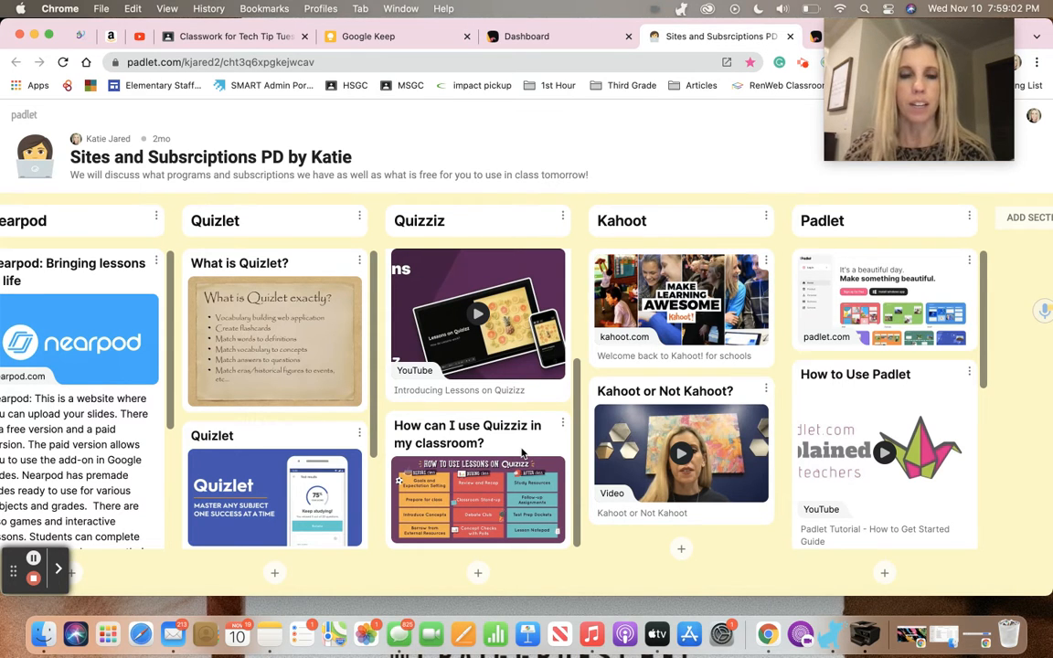
{"action": "left_click", "coordinate": [535, 39]}
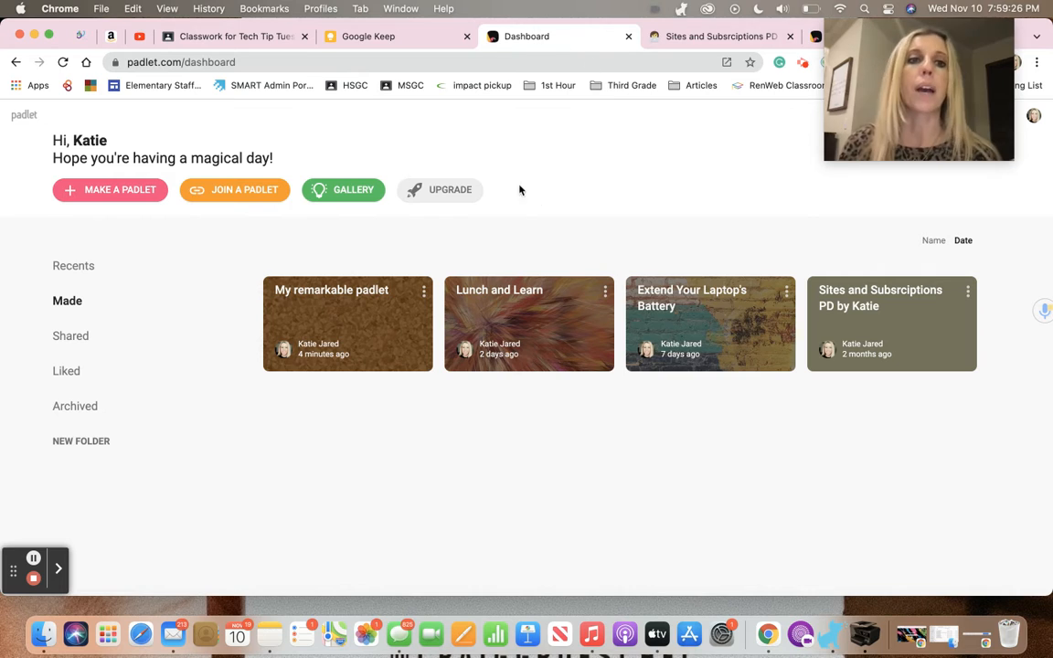
- Start making a padlet to review the available blank layouts, and go back to the dashboard
{"action": "left_click", "coordinate": [125, 192]}
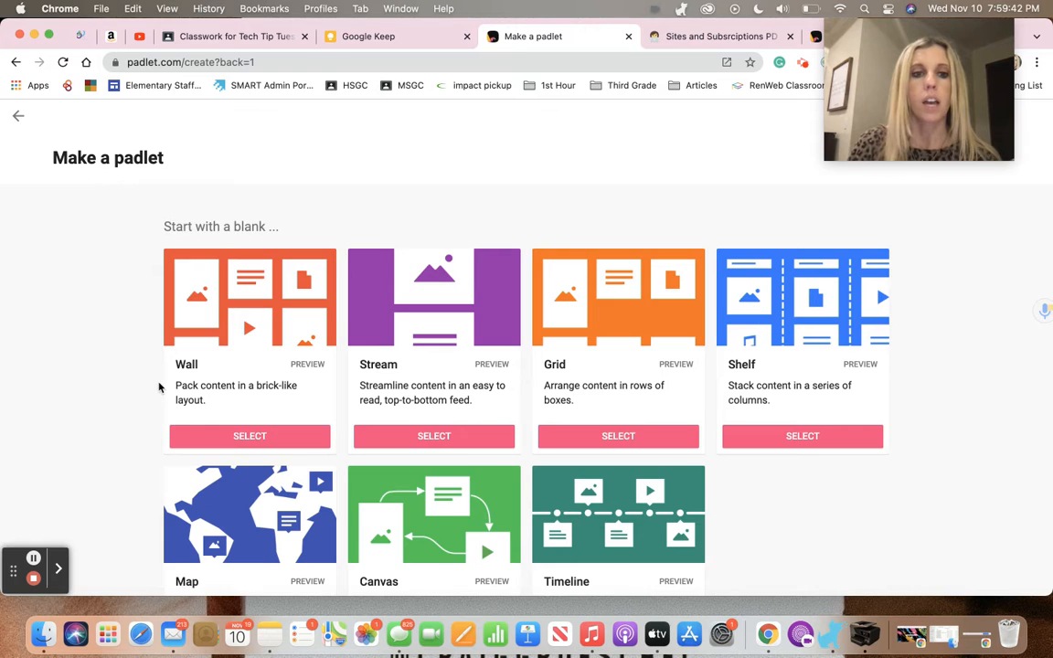
{"action": "scroll", "coordinate": [158, 388], "scroll_direction": "down", "scroll_amount": 3}
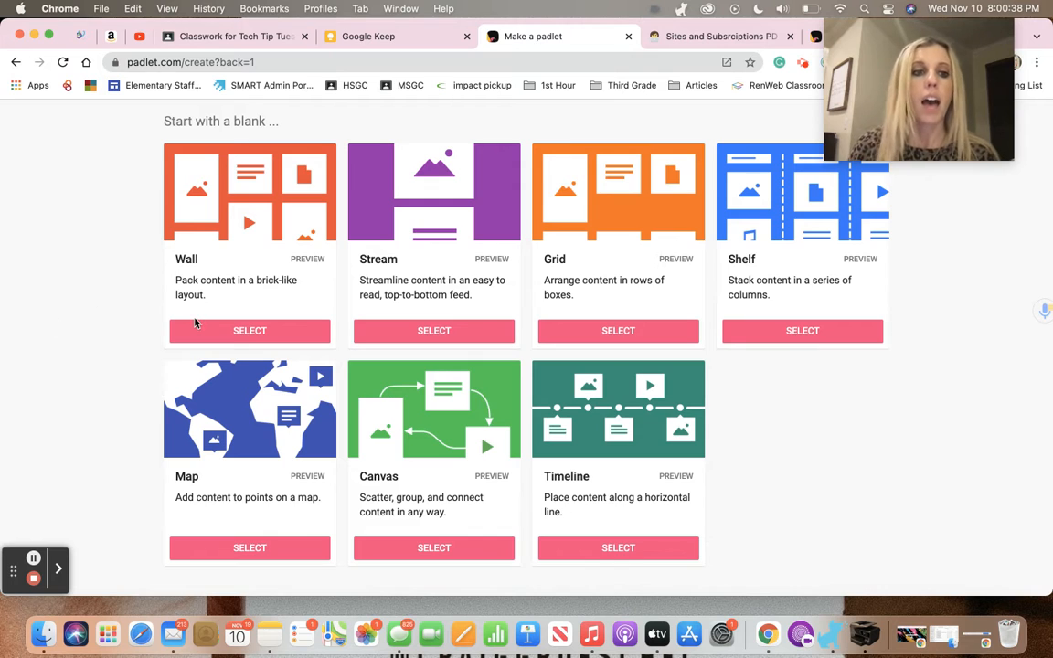
{"action": "scroll", "coordinate": [195, 323], "scroll_direction": "up", "scroll_amount": 3}
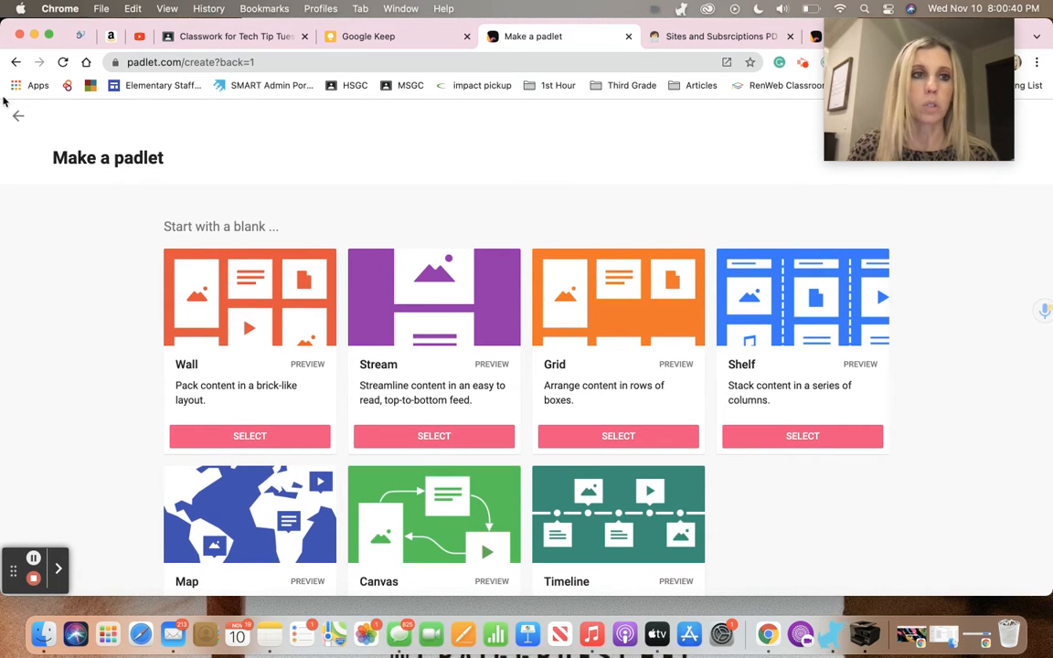
{"action": "left_click", "coordinate": [18, 117]}
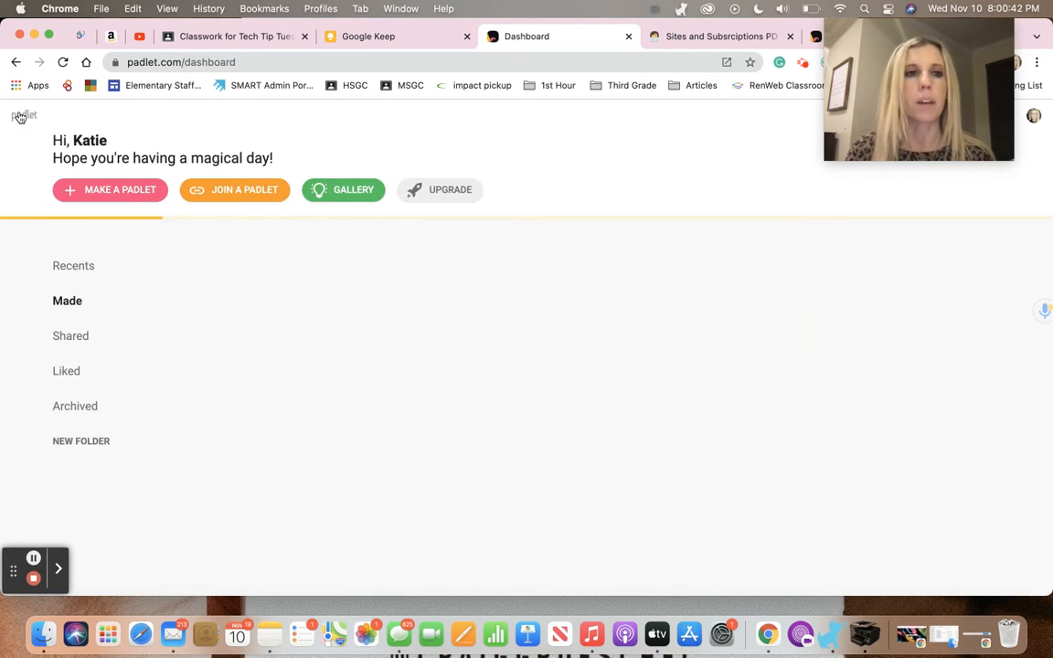
- Open the gallery of example padlets, view the Happy Birthday! example, and return to the gallery
{"action": "left_click", "coordinate": [361, 189]}
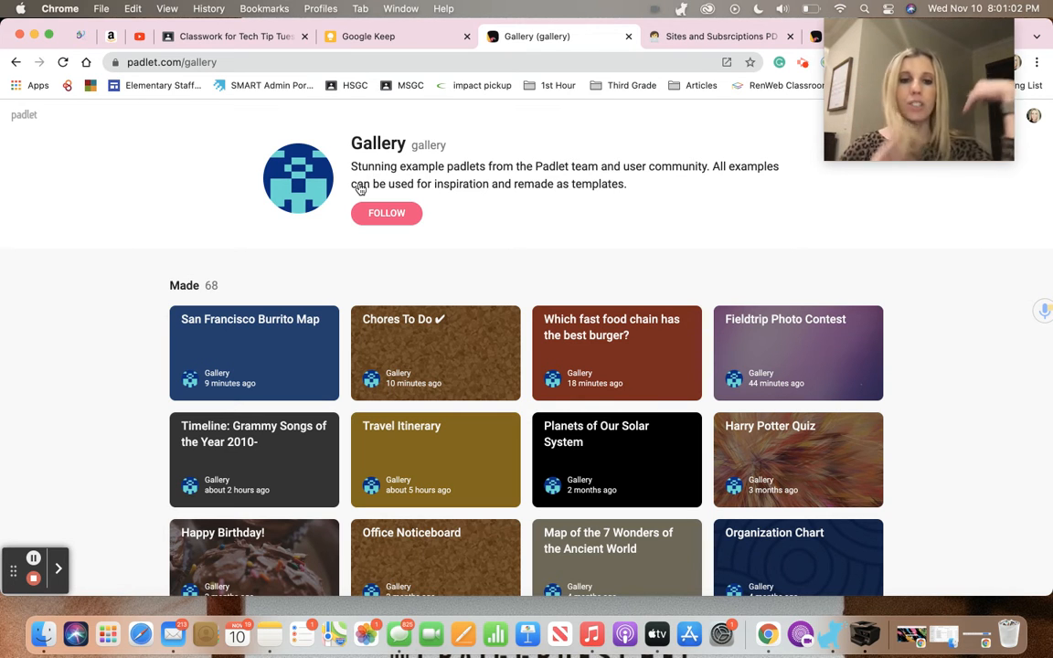
{"action": "scroll", "coordinate": [356, 427], "scroll_direction": "down", "scroll_amount": 3}
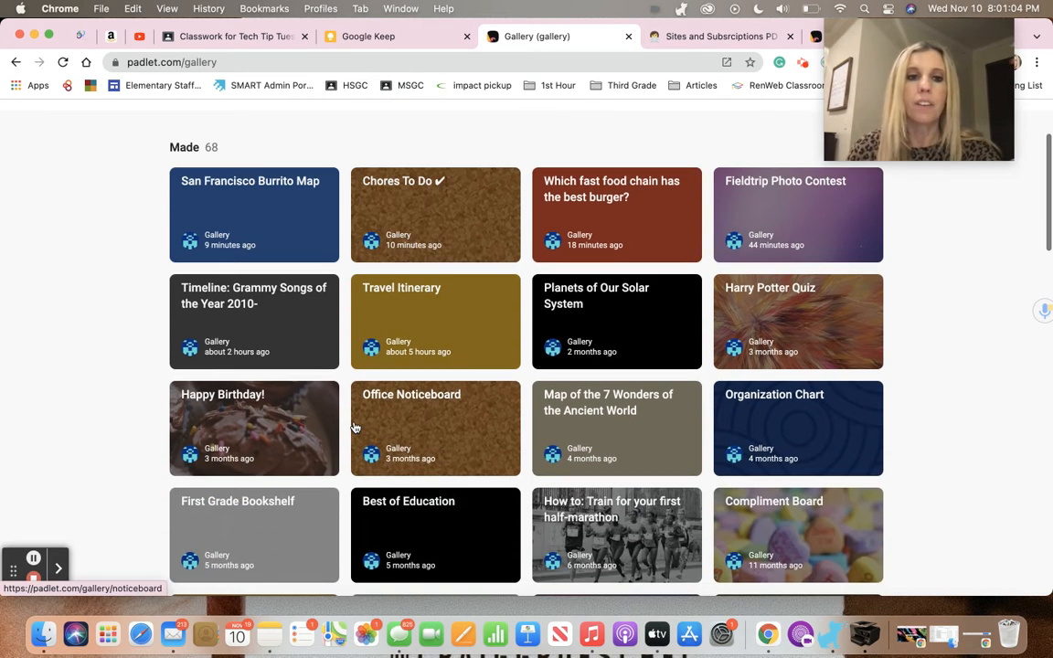
{"action": "left_click", "coordinate": [271, 412]}
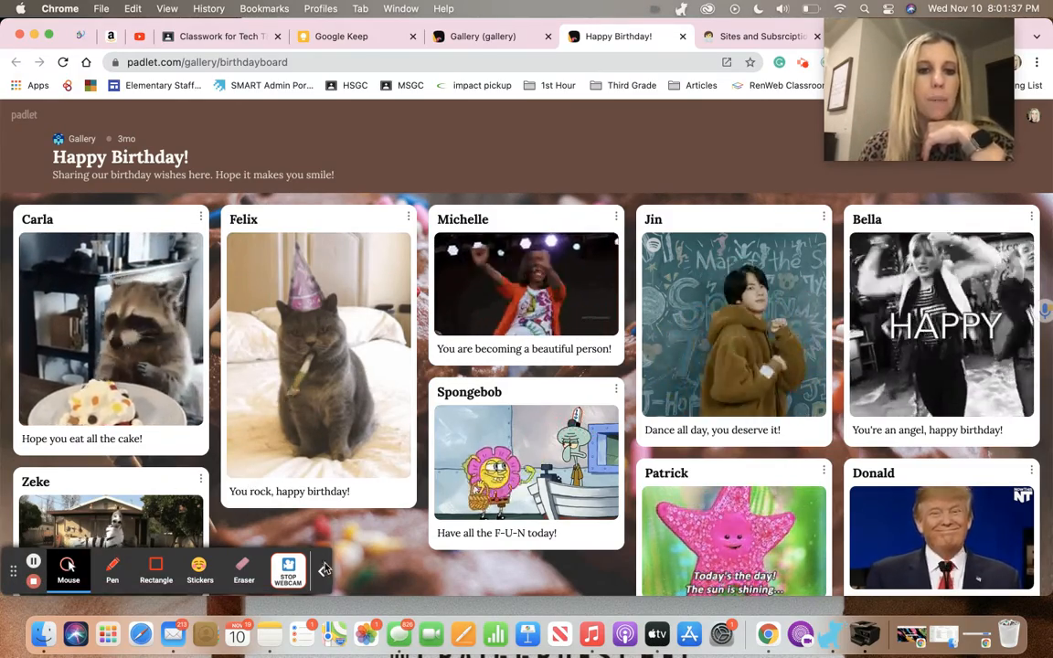
{"action": "left_click", "coordinate": [321, 571]}
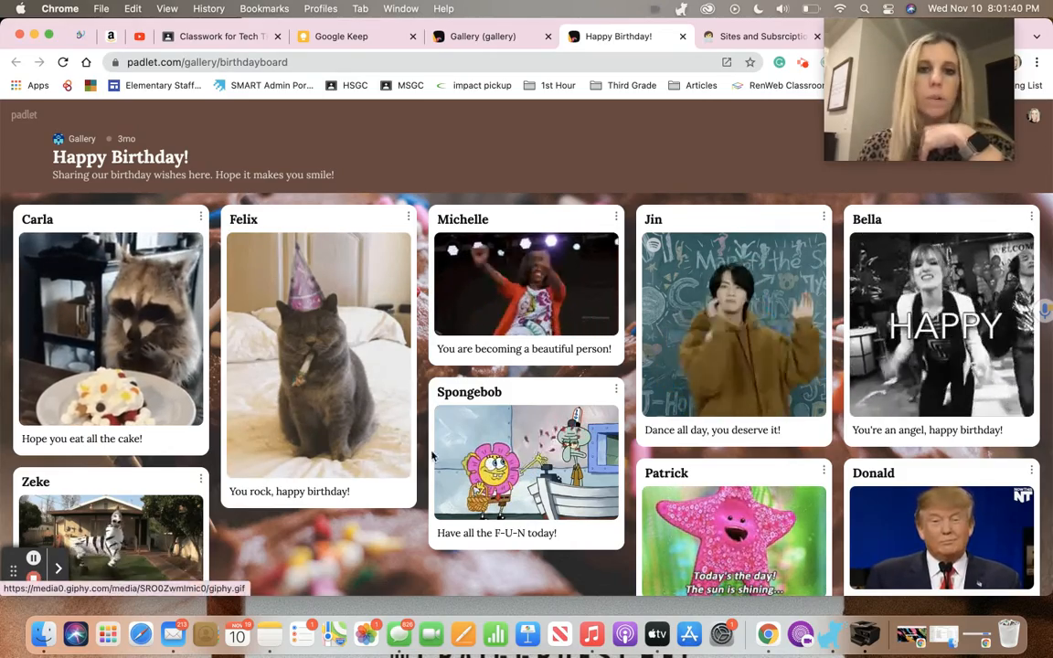
{"action": "scroll", "coordinate": [445, 466], "scroll_direction": "down", "scroll_amount": 1}
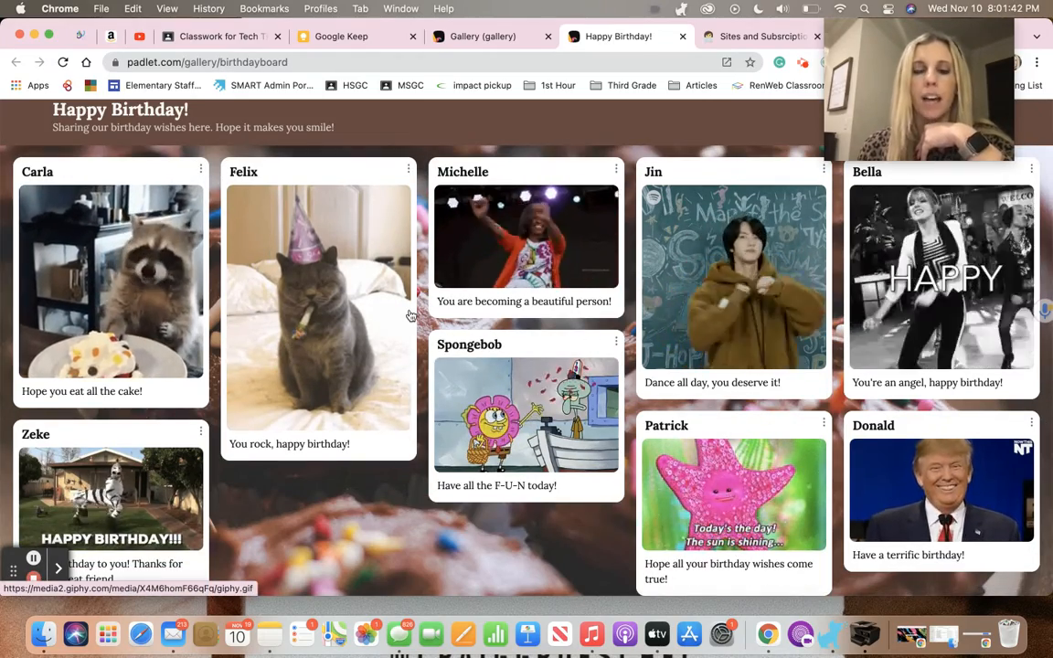
{"action": "scroll", "coordinate": [313, 232], "scroll_direction": "up", "scroll_amount": 1}
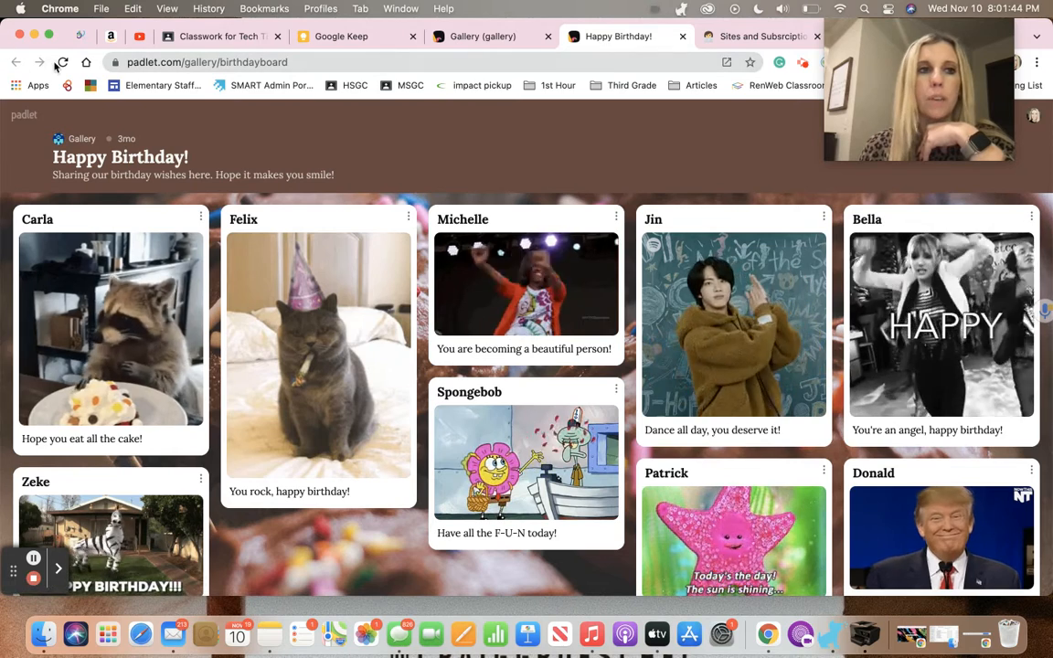
{"action": "left_click", "coordinate": [469, 38]}
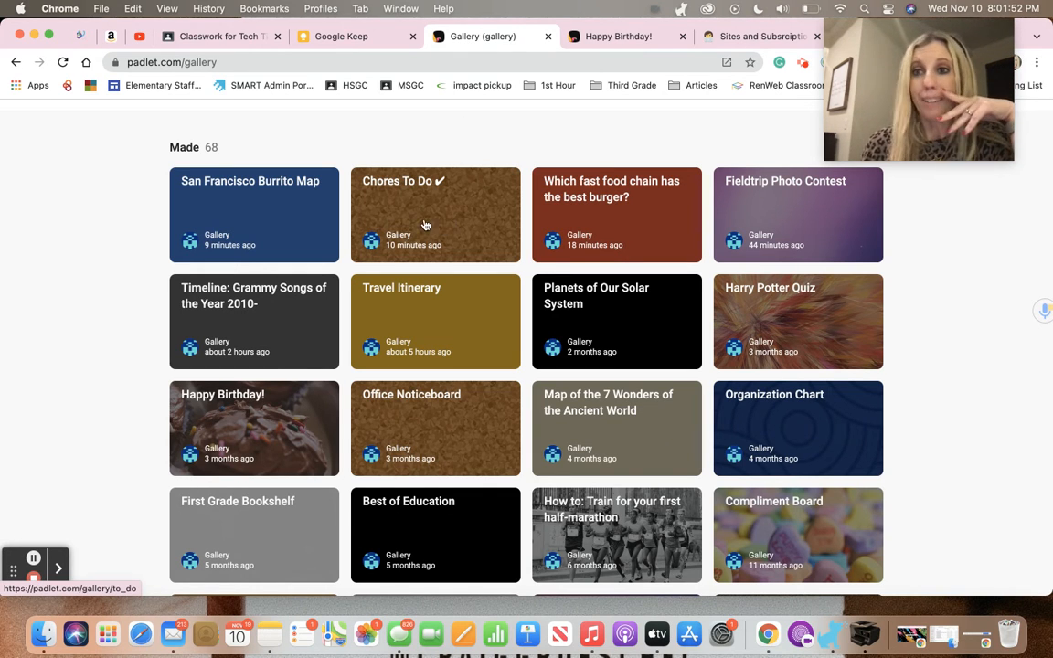
- Open the Timeline: Grammy Songs of the Year 2010- example and look through its yearly entries
{"action": "left_click", "coordinate": [282, 298]}
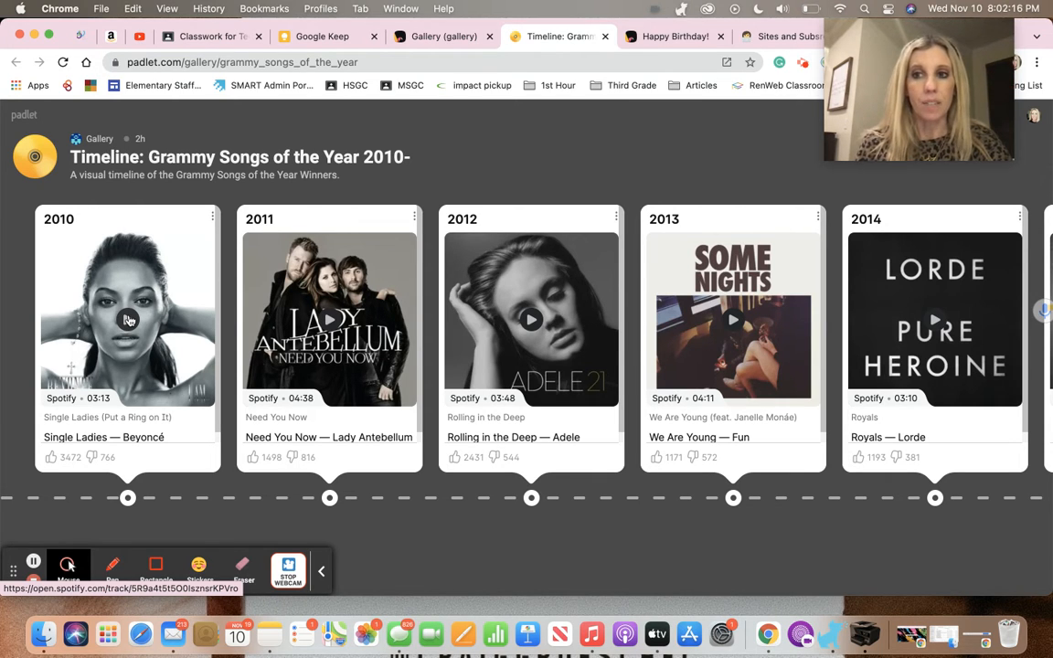
{"action": "scroll", "coordinate": [128, 320], "scroll_direction": "right", "scroll_amount": 10}
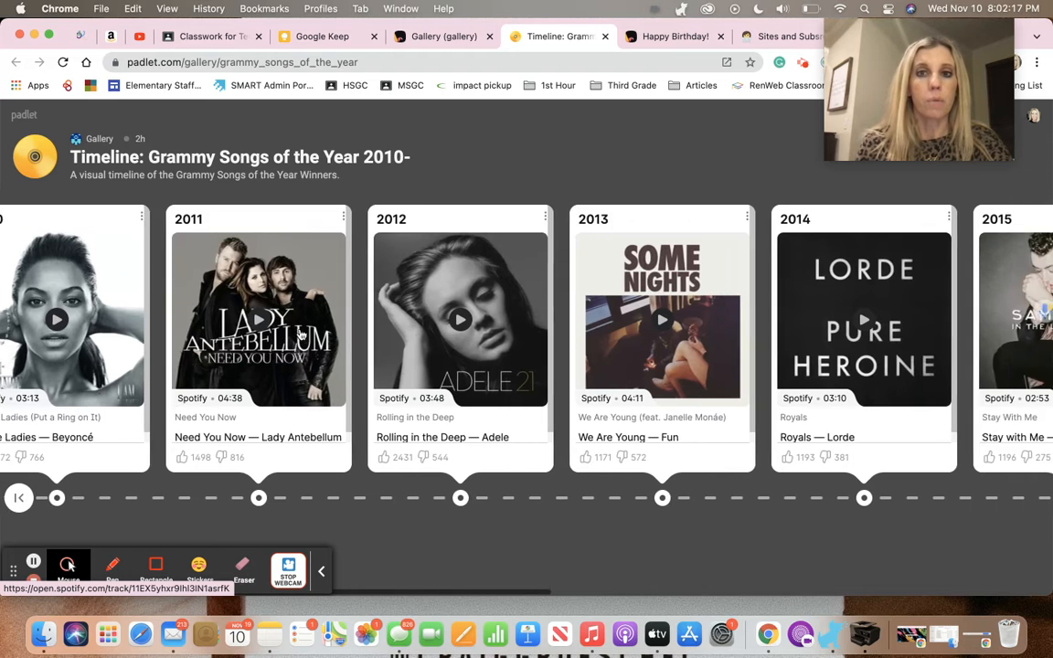
{"action": "scroll", "coordinate": [302, 335], "scroll_direction": "right", "scroll_amount": 3}
{"action": "scroll", "coordinate": [125, 319], "scroll_direction": "left", "scroll_amount": 10}
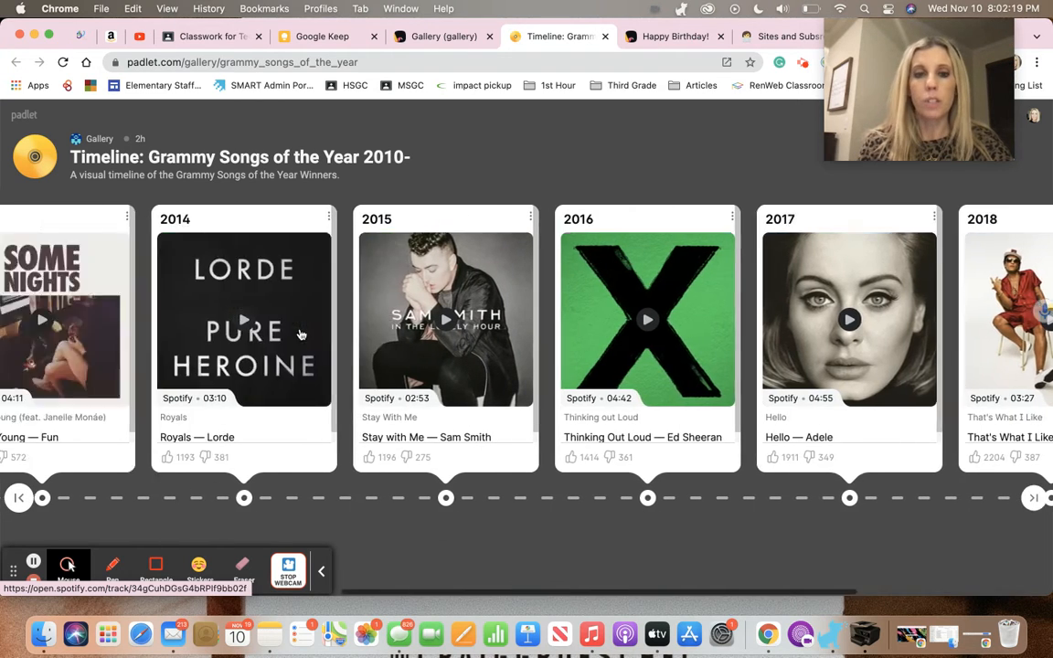
- Play and pause the song preview in the timeline's 2010 post, and return to the gallery
{"action": "left_click", "coordinate": [125, 318]}
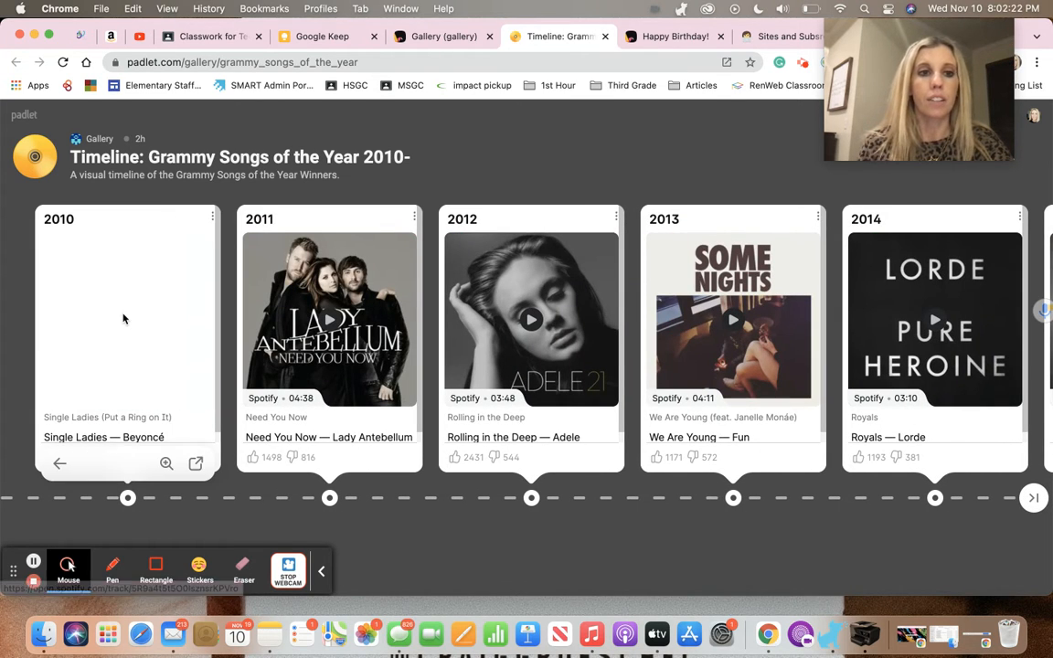
{"action": "left_click", "coordinate": [70, 262]}
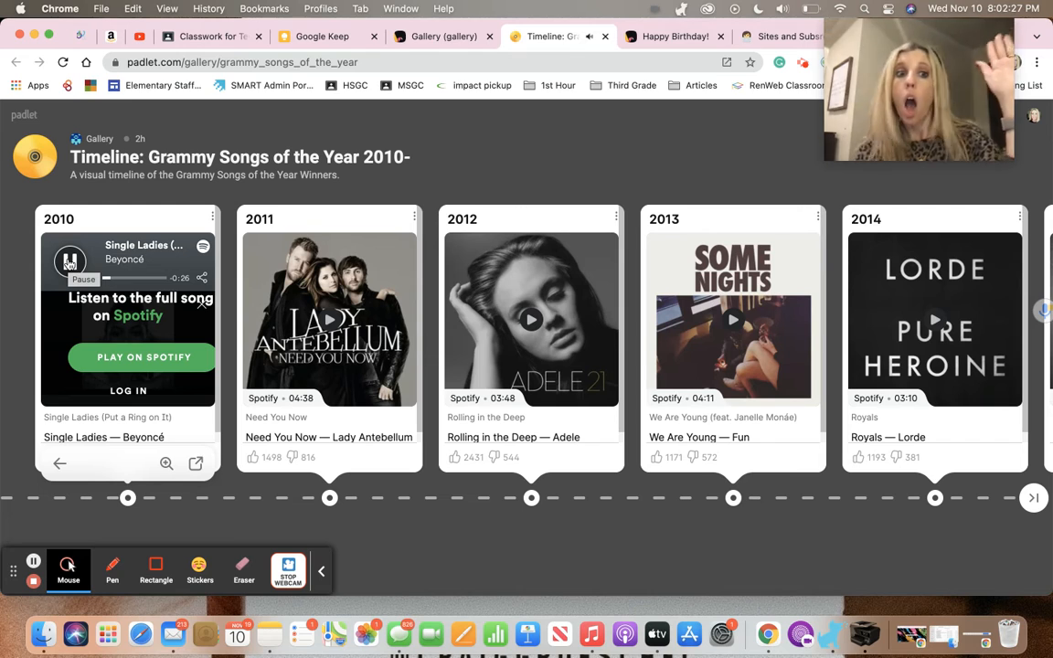
{"action": "left_click", "coordinate": [70, 262]}
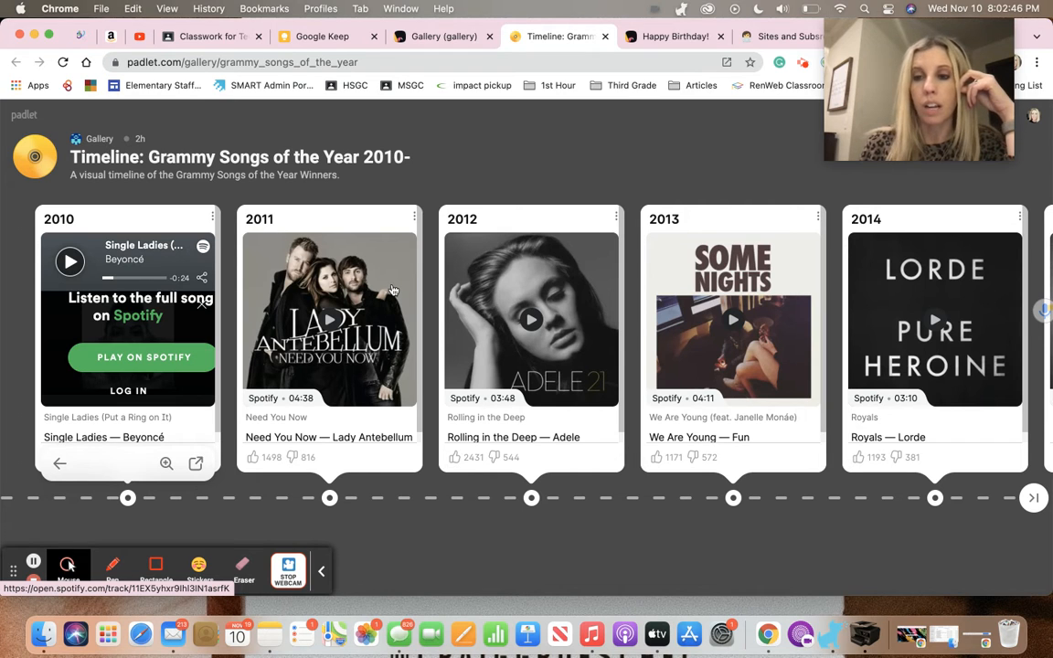
{"action": "scroll", "coordinate": [393, 290], "scroll_direction": "right", "scroll_amount": 2}
{"action": "scroll", "coordinate": [393, 290], "scroll_direction": "left", "scroll_amount": 2}
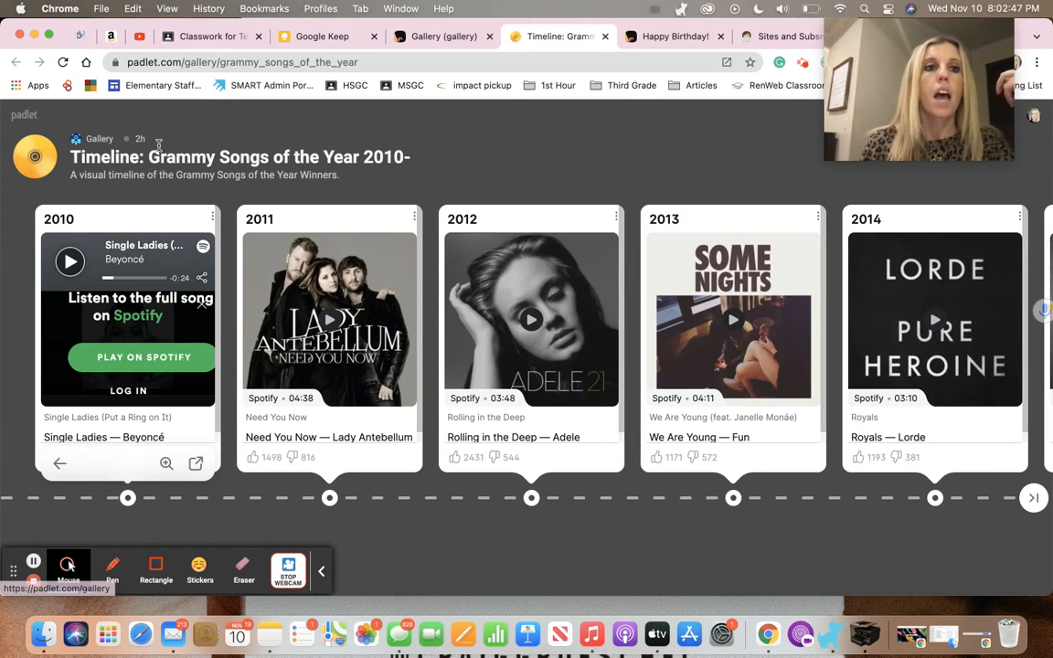
{"action": "left_click", "coordinate": [437, 39]}
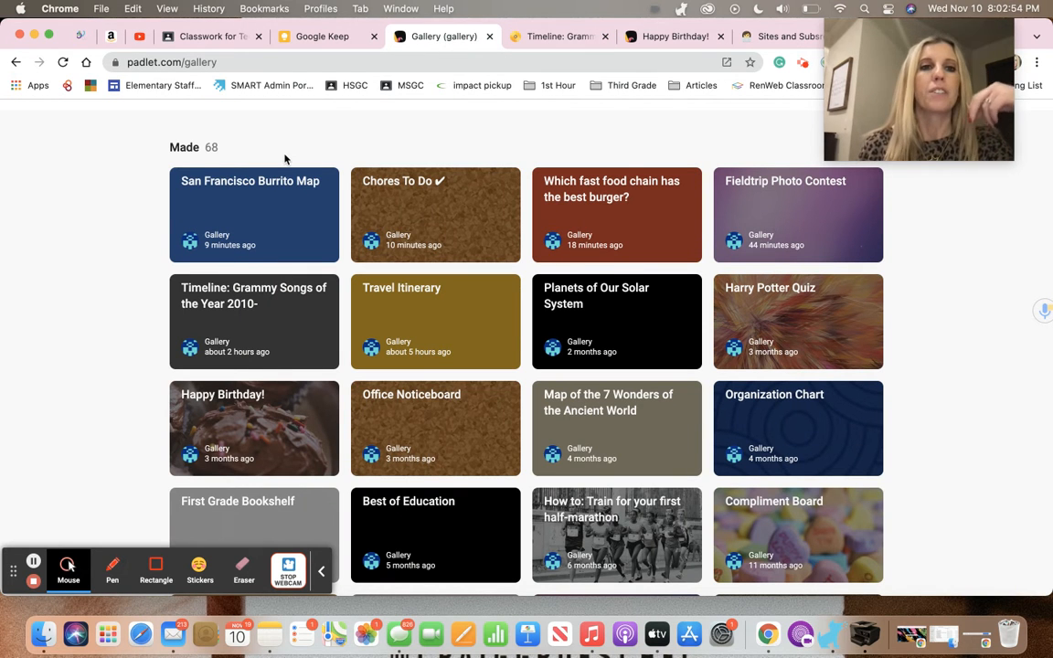
- Go back to the dashboard and create a new padlet with the blank Wall layout
{"action": "scroll", "coordinate": [286, 159], "scroll_direction": "up", "scroll_amount": 3}
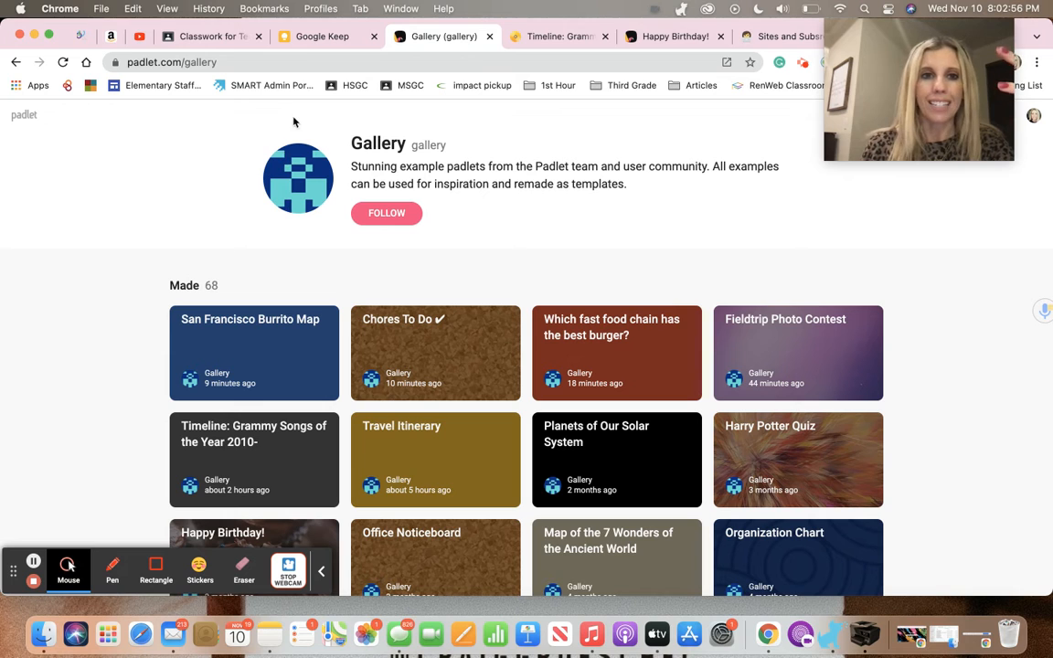
{"action": "left_click", "coordinate": [26, 115]}
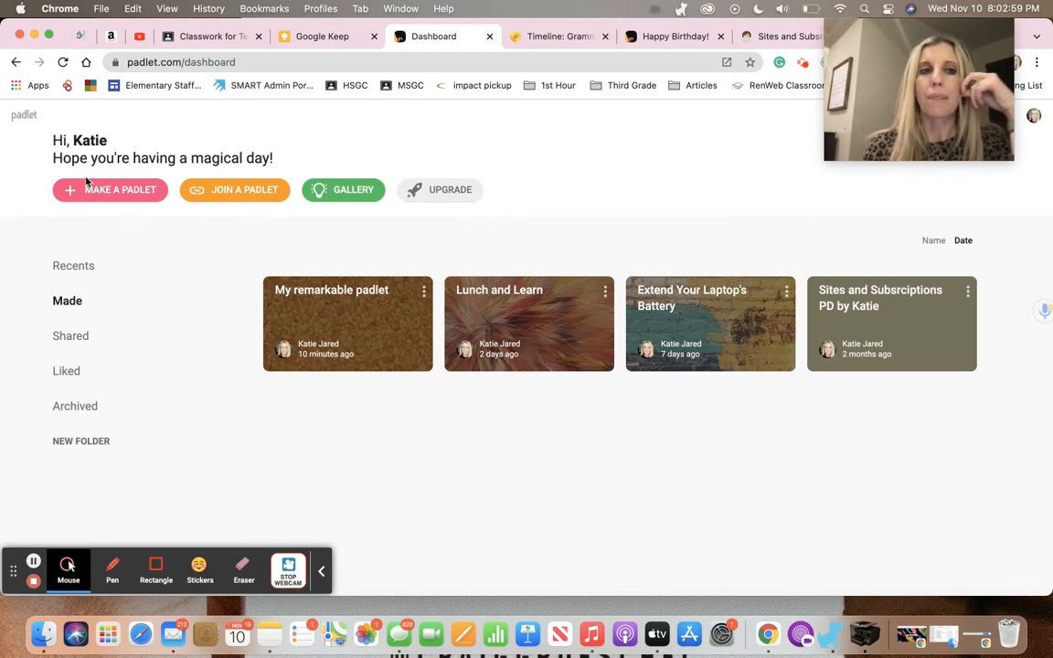
{"action": "left_click", "coordinate": [89, 187]}
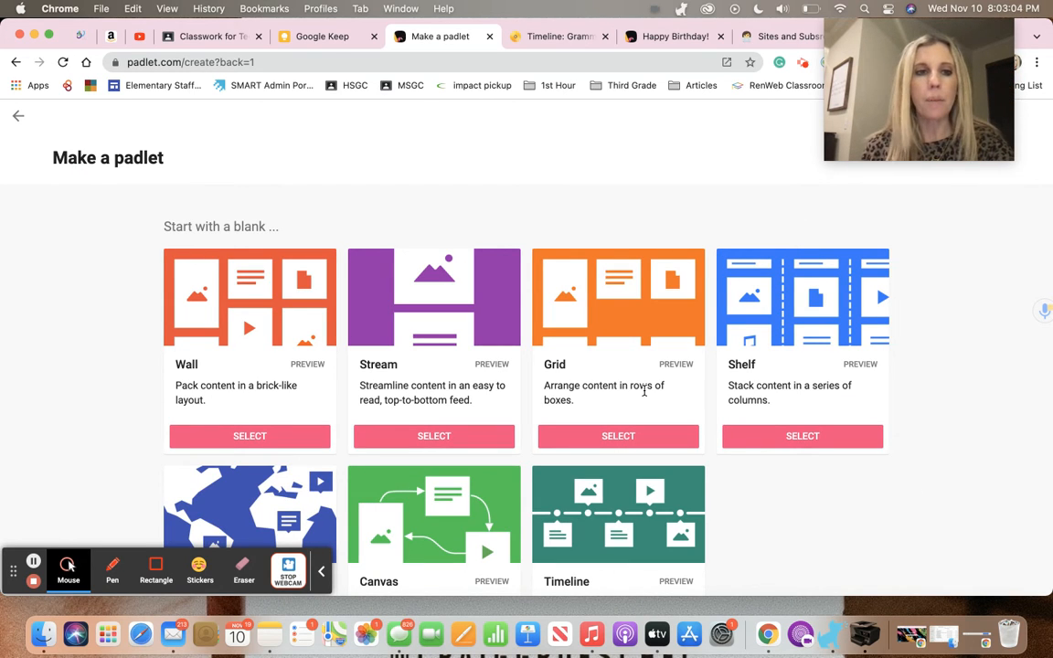
{"action": "left_click", "coordinate": [275, 437]}
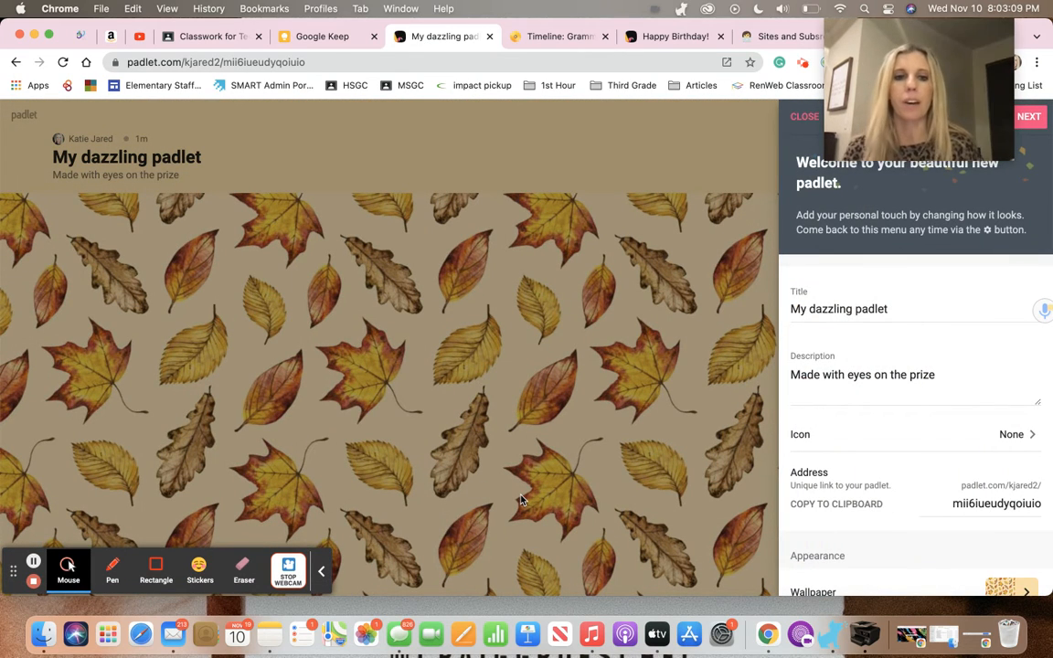
- Look through the new padlet's title, description and address settings
{"action": "left_click", "coordinate": [890, 311]}
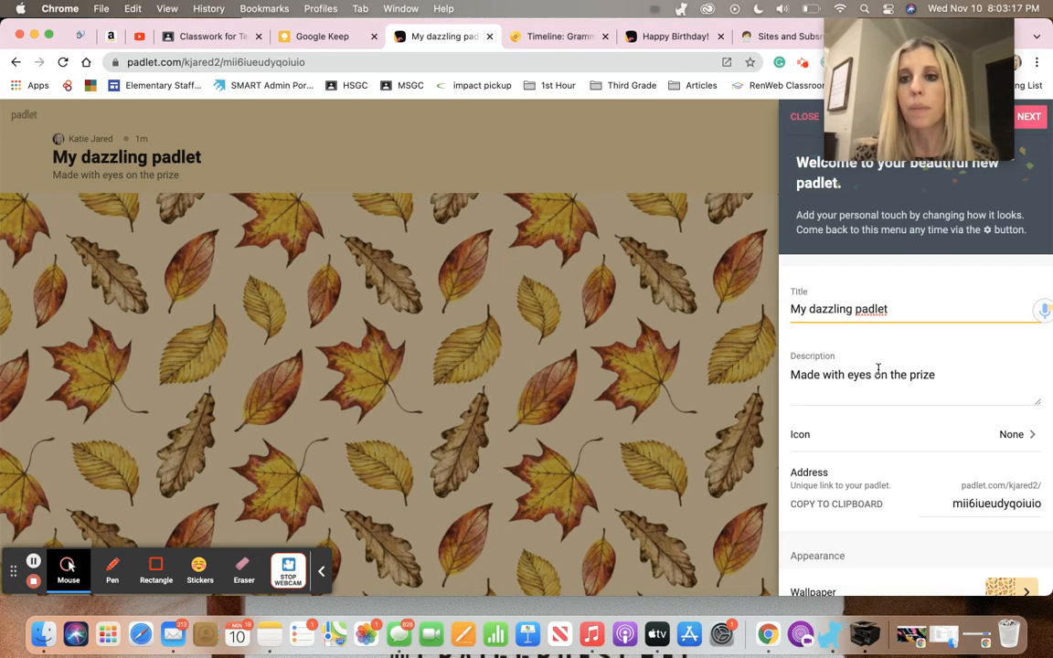
{"action": "left_click", "coordinate": [923, 377]}
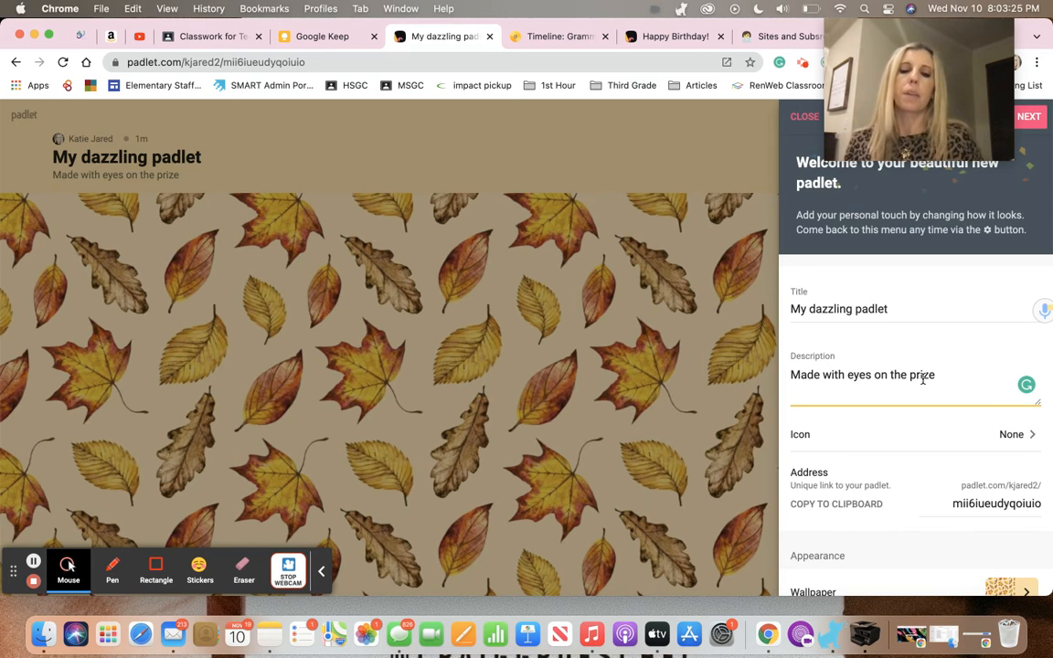
{"action": "scroll", "coordinate": [931, 477], "scroll_direction": "down", "scroll_amount": 3}
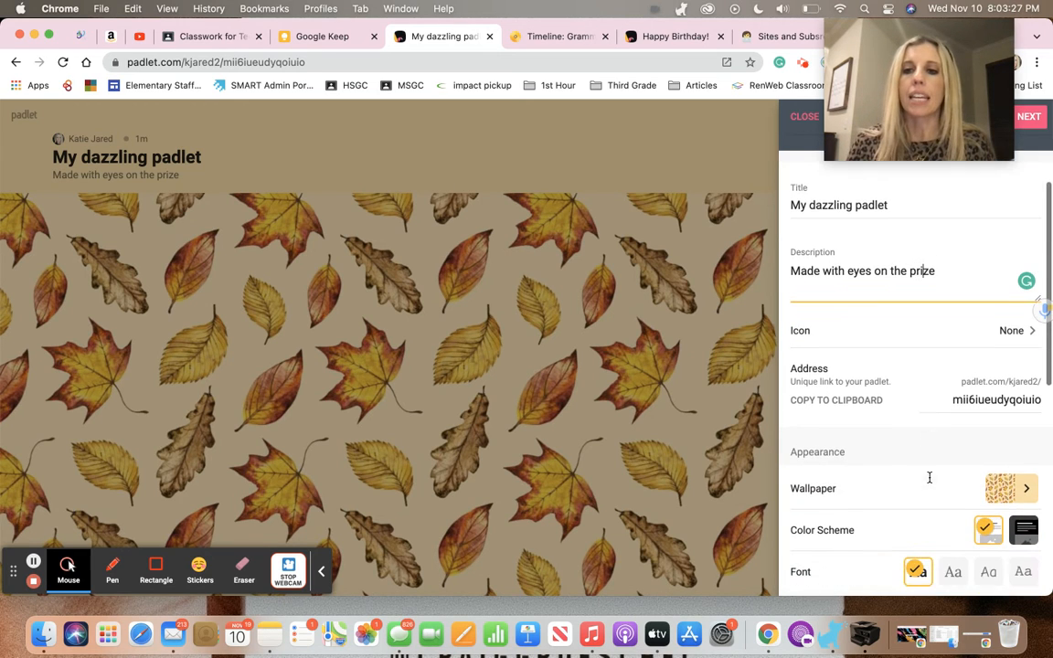
{"action": "left_click", "coordinate": [848, 388]}
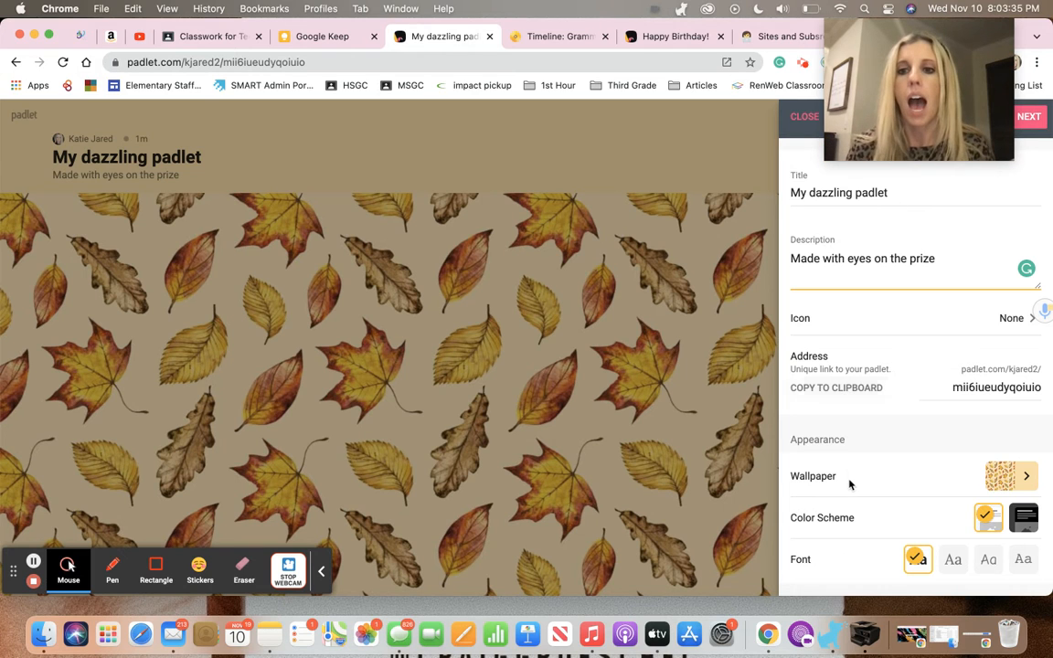
{"action": "scroll", "coordinate": [851, 482], "scroll_direction": "down", "scroll_amount": 2}
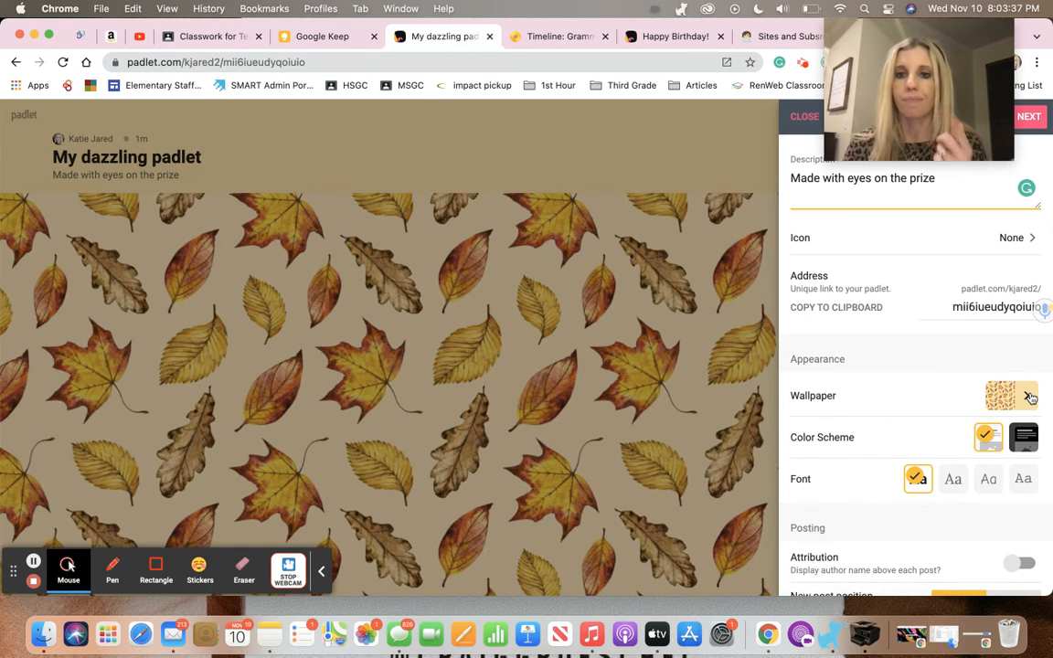
- Browse the gradient wallpapers and try the coral-to-pink gradient as the padlet's background
{"action": "left_click", "coordinate": [1030, 397]}
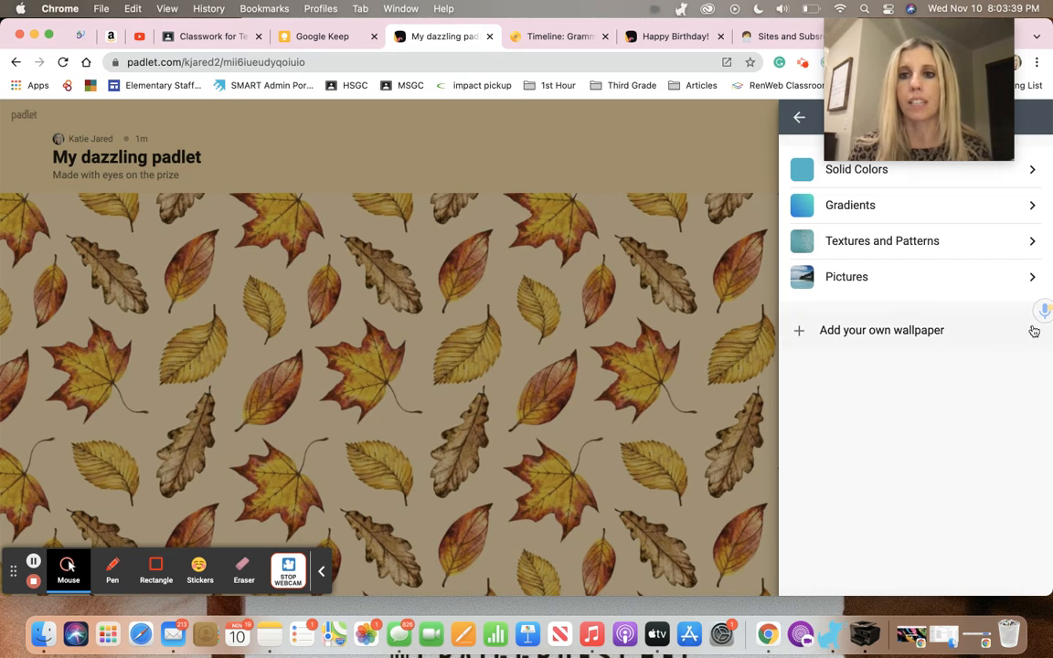
{"action": "left_click", "coordinate": [1030, 210]}
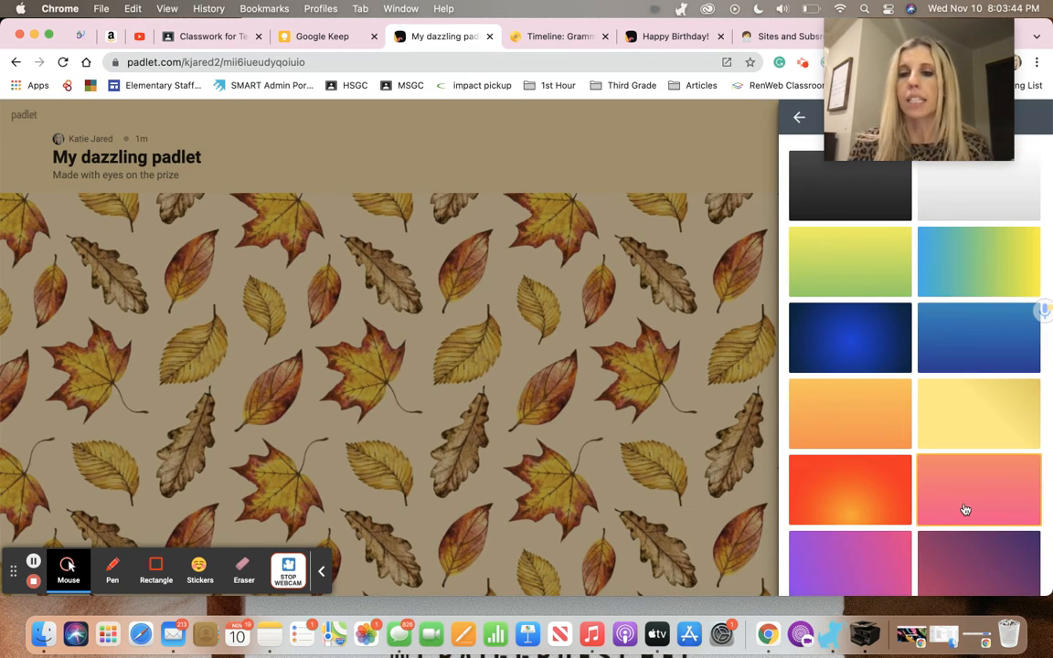
{"action": "scroll", "coordinate": [960, 503], "scroll_direction": "down", "scroll_amount": 2}
{"action": "scroll", "coordinate": [965, 509], "scroll_direction": "up", "scroll_amount": 2}
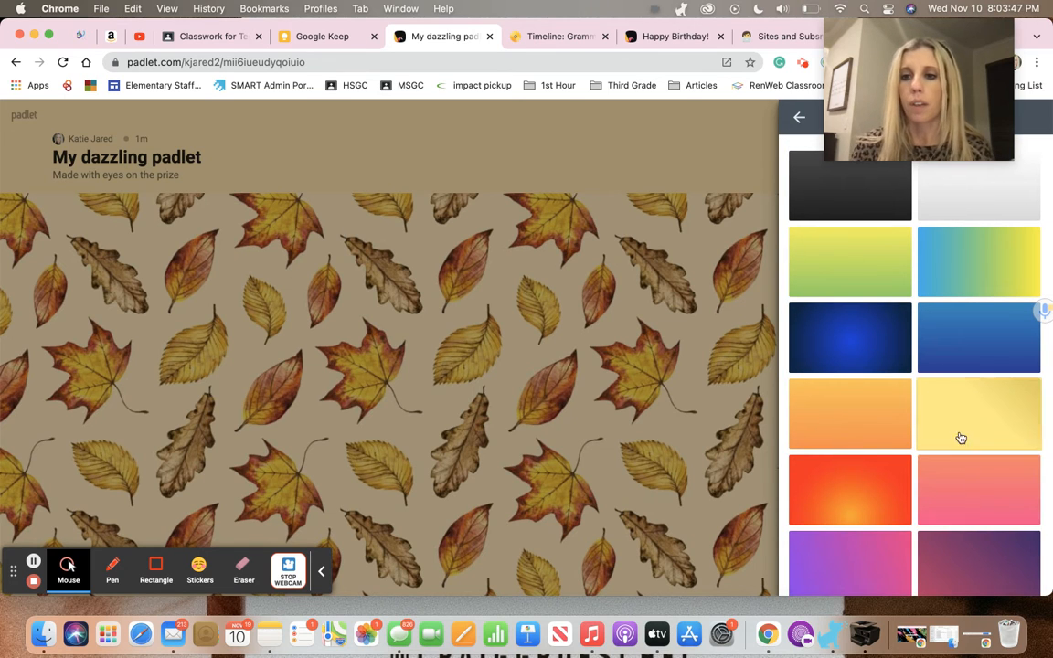
{"action": "scroll", "coordinate": [970, 473], "scroll_direction": "down", "scroll_amount": 2}
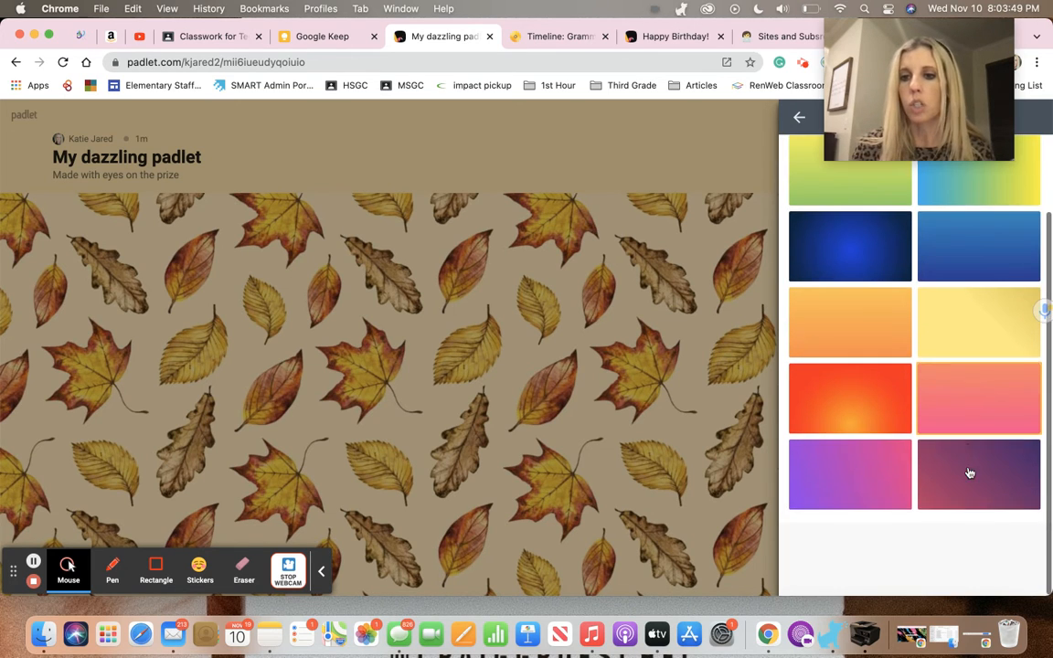
{"action": "left_click", "coordinate": [975, 399]}
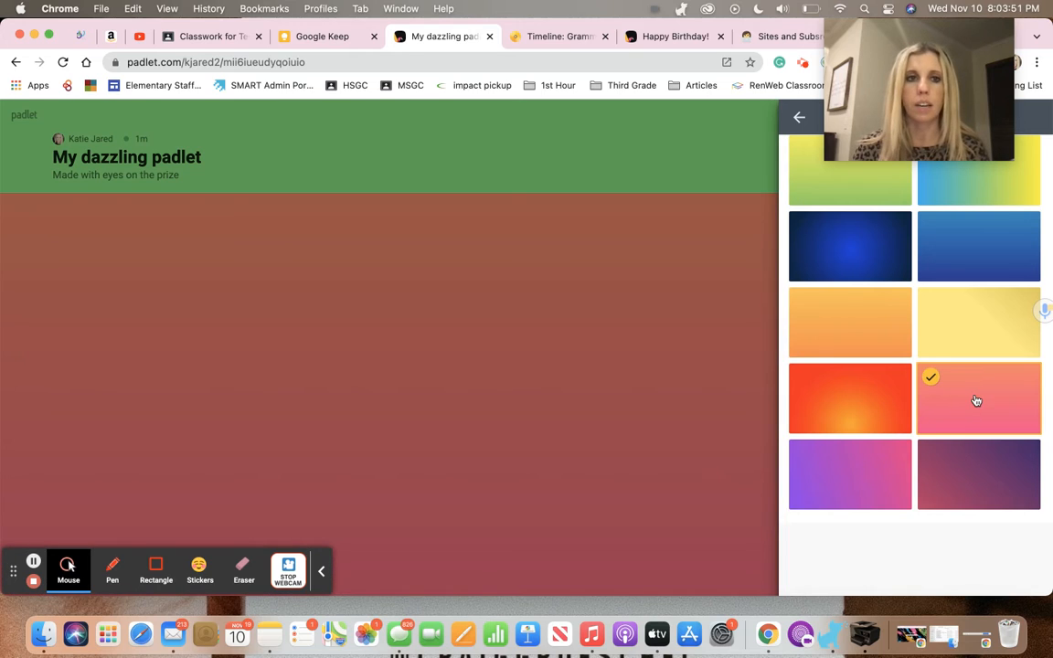
- Try the yellow, blue, blue-to-yellow, light grey and yellow-green gradients as wallpaper, and return to the wallpaper categories
{"action": "left_click", "coordinate": [983, 331]}
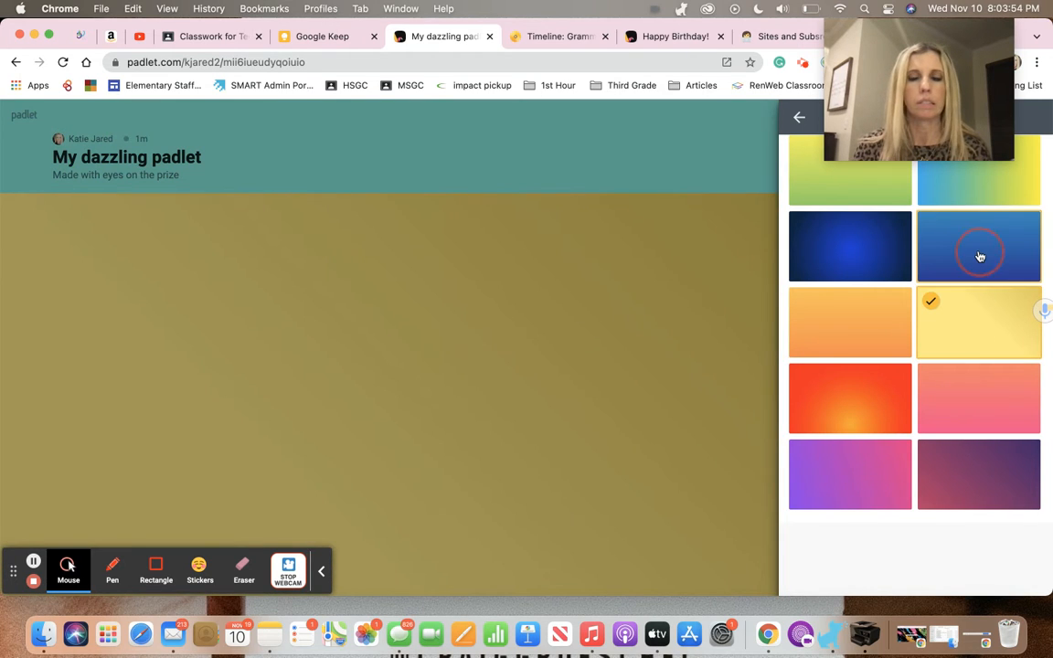
{"action": "left_click", "coordinate": [979, 257]}
{"action": "left_click", "coordinate": [983, 191]}
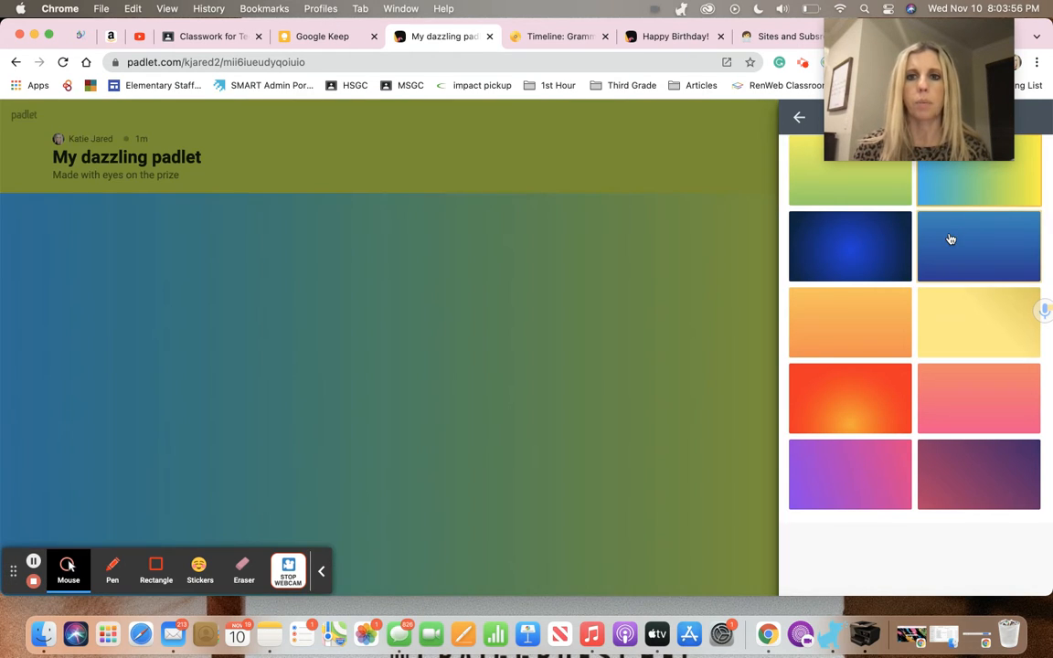
{"action": "scroll", "coordinate": [951, 240], "scroll_direction": "up", "scroll_amount": 2}
{"action": "left_click", "coordinate": [951, 209]}
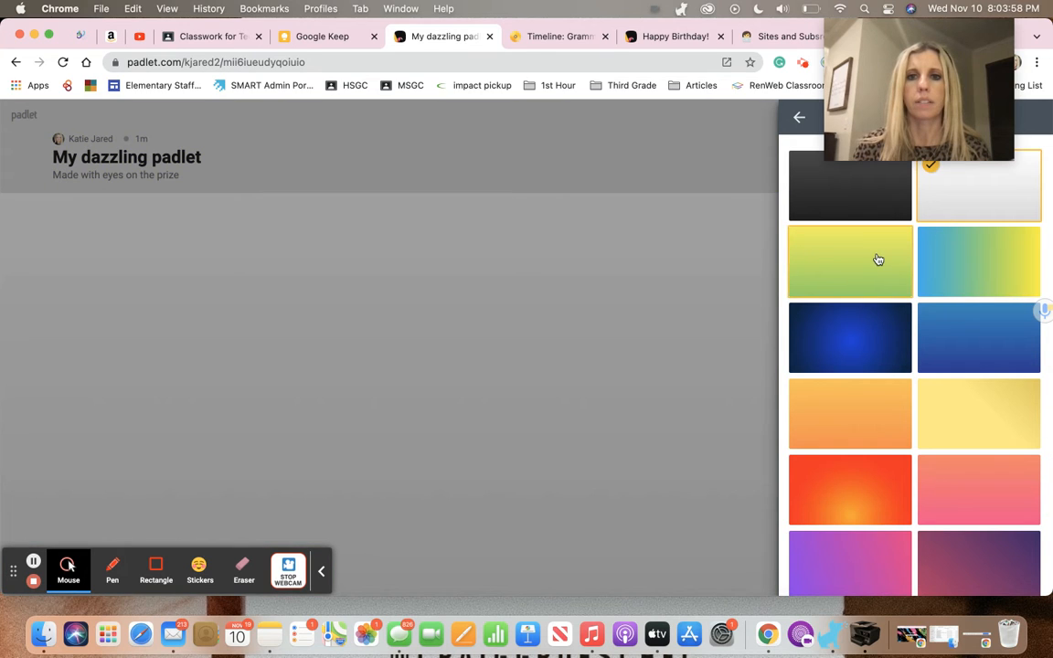
{"action": "left_click", "coordinate": [877, 261]}
{"action": "left_click", "coordinate": [799, 119]}
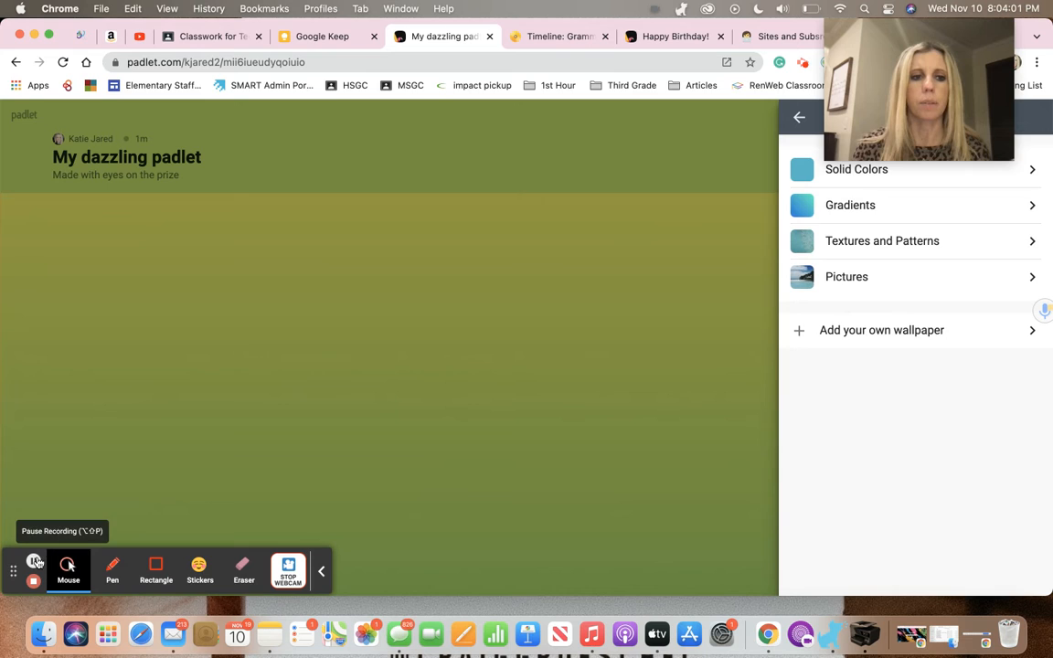
- Apply the Corkboard texture as the padlet's wallpaper, look over the other textures, and return to the main settings
{"action": "left_click", "coordinate": [35, 561]}
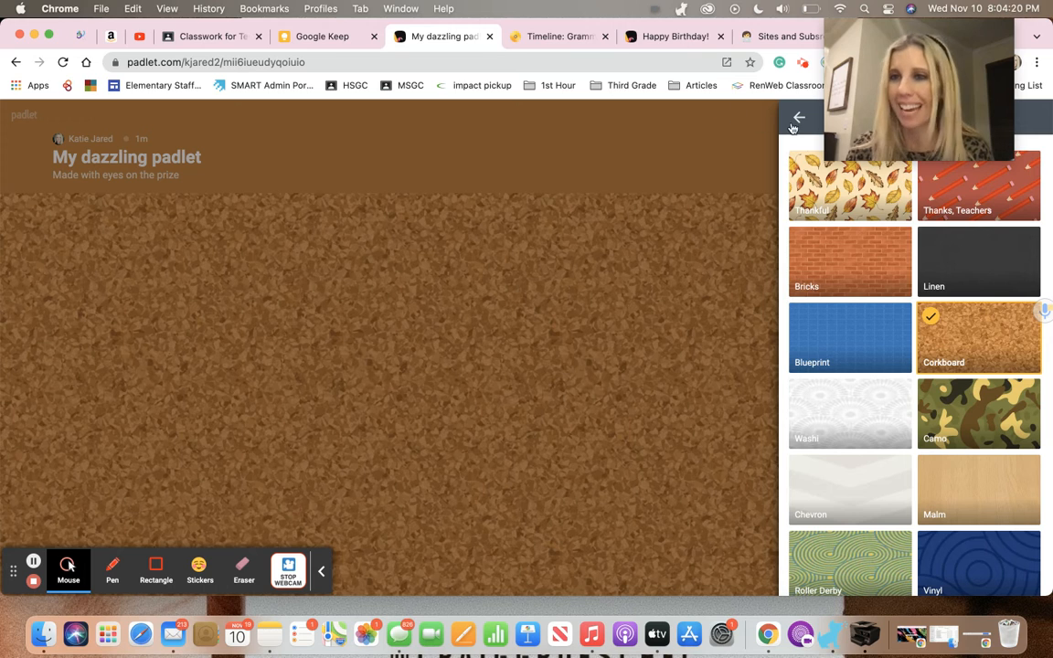
{"action": "scroll", "coordinate": [848, 301], "scroll_direction": "down", "scroll_amount": 2}
{"action": "scroll", "coordinate": [851, 301], "scroll_direction": "up", "scroll_amount": 2}
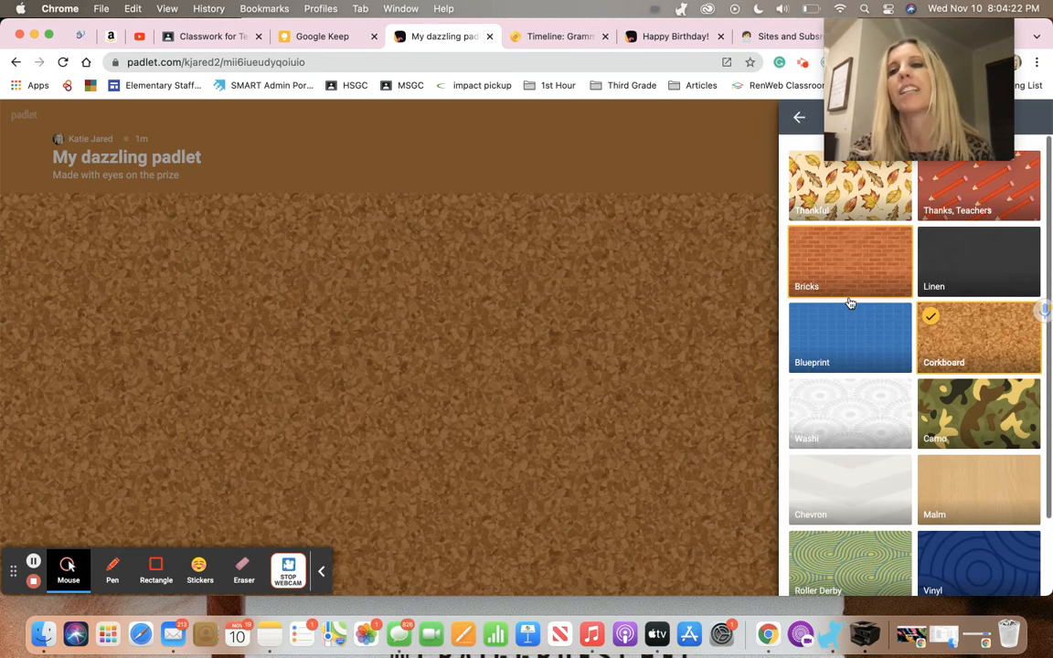
{"action": "left_click", "coordinate": [799, 118]}
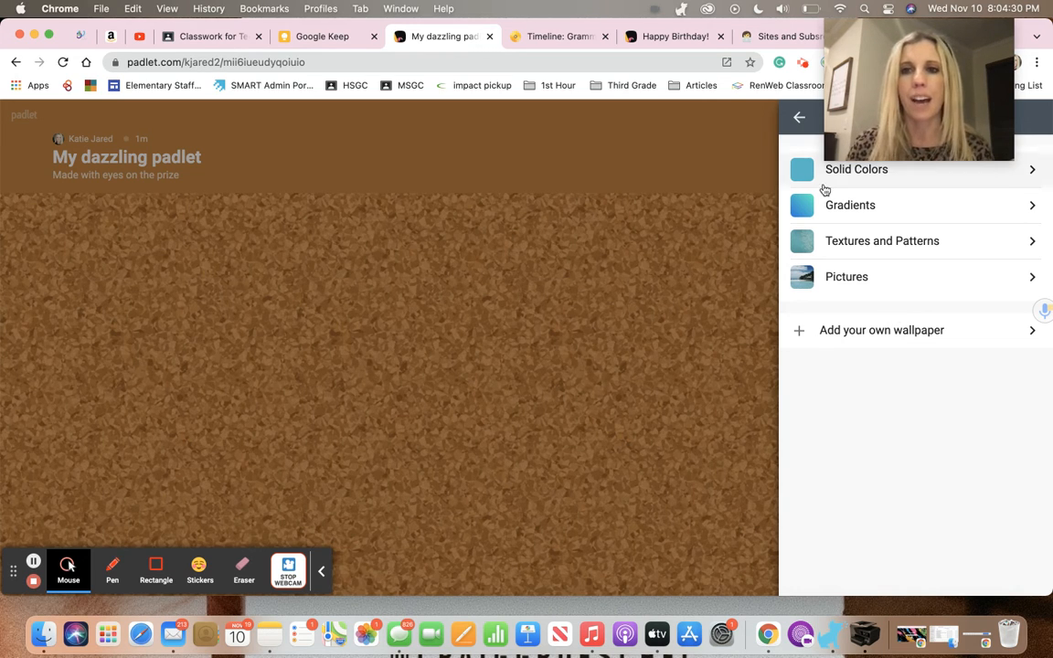
{"action": "left_click", "coordinate": [799, 118]}
- Preview the typewriter-style font, and set the padlet's font to the third, rounded handwriting-style option
{"action": "scroll", "coordinate": [928, 397], "scroll_direction": "down", "scroll_amount": 2}
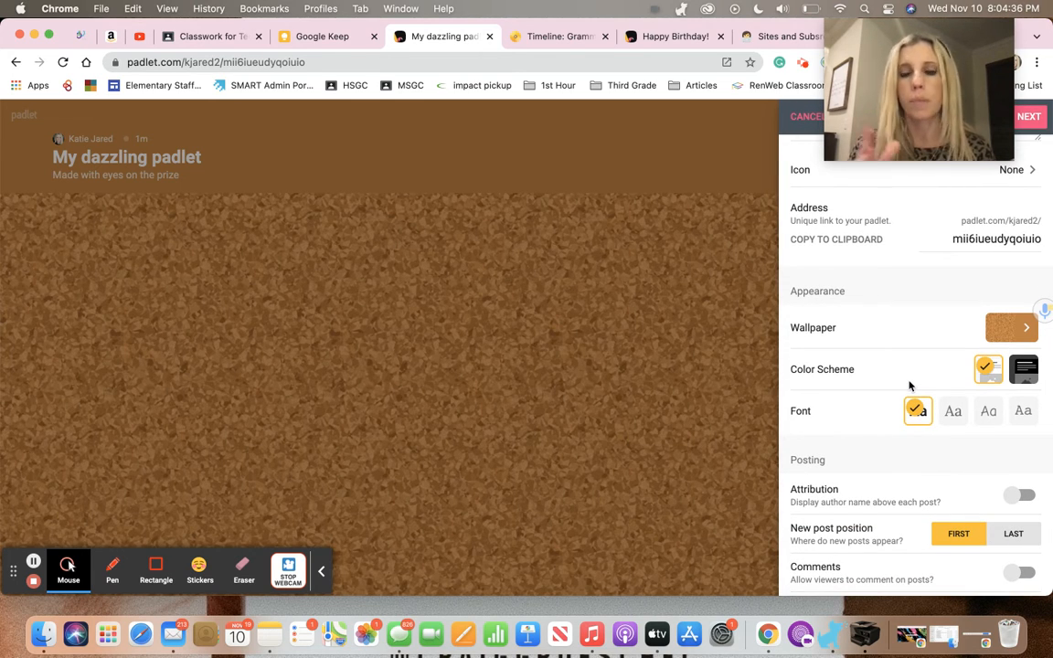
{"action": "left_click", "coordinate": [1021, 412]}
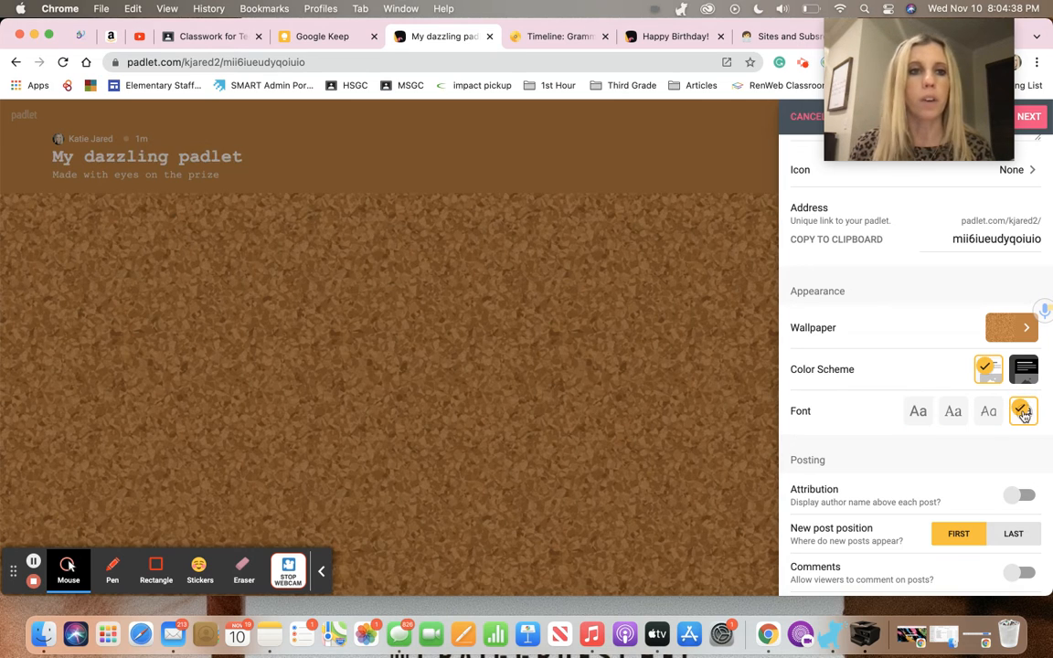
{"action": "left_click", "coordinate": [992, 414]}
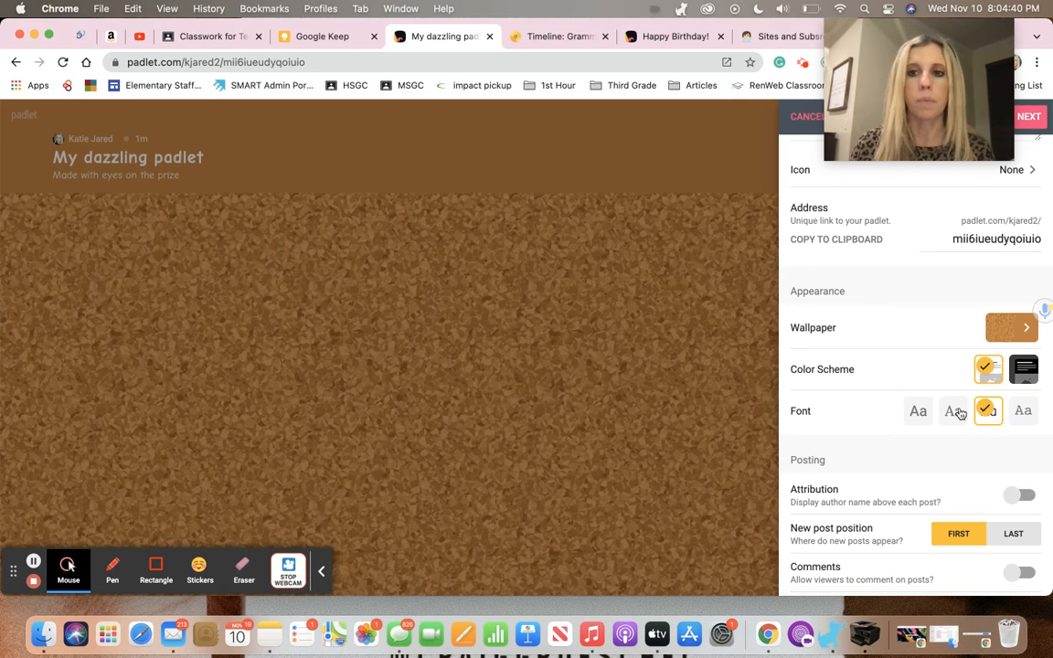
- Allow viewers to comment on posts and set the post reactions to Like
{"action": "scroll", "coordinate": [883, 436], "scroll_direction": "down", "scroll_amount": 3}
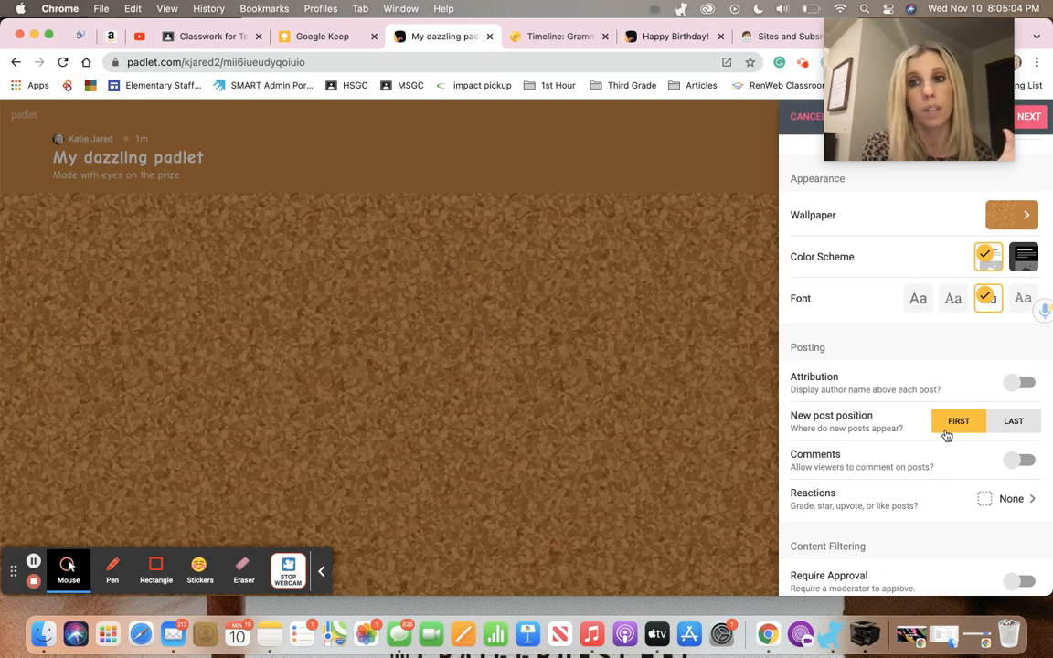
{"action": "scroll", "coordinate": [954, 477], "scroll_direction": "down", "scroll_amount": 1}
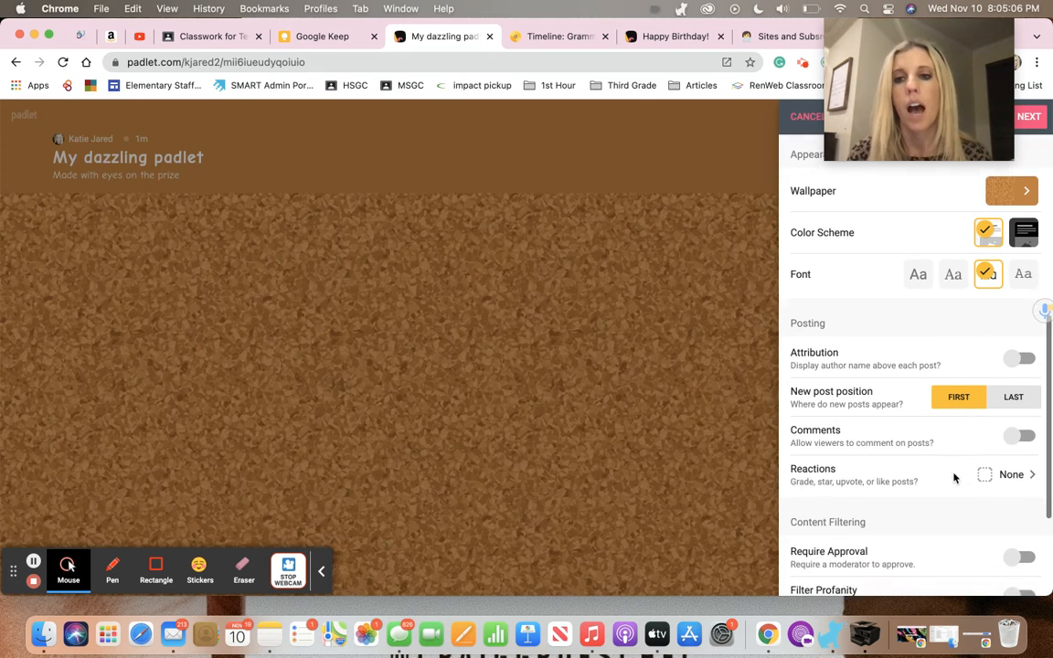
{"action": "left_click", "coordinate": [1028, 432]}
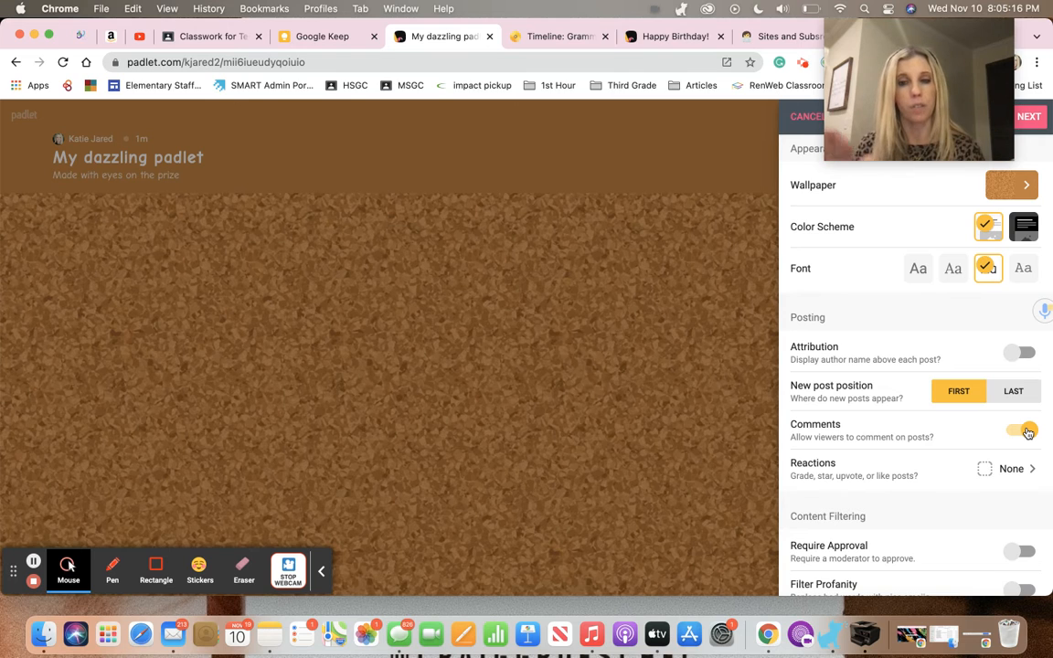
{"action": "left_click", "coordinate": [1027, 470]}
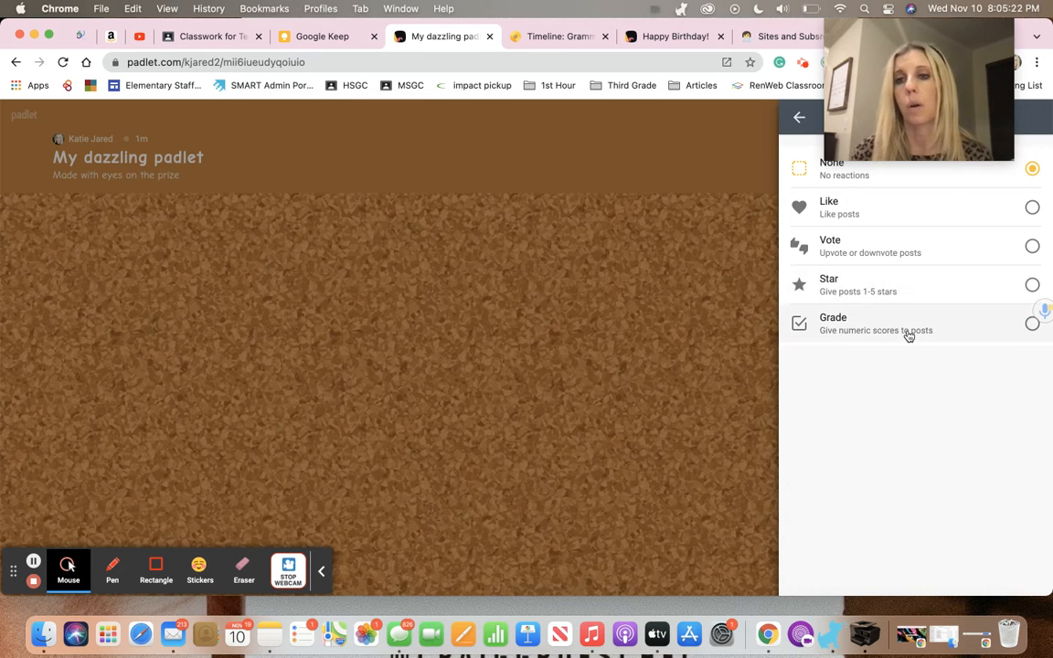
{"action": "left_click", "coordinate": [1032, 207]}
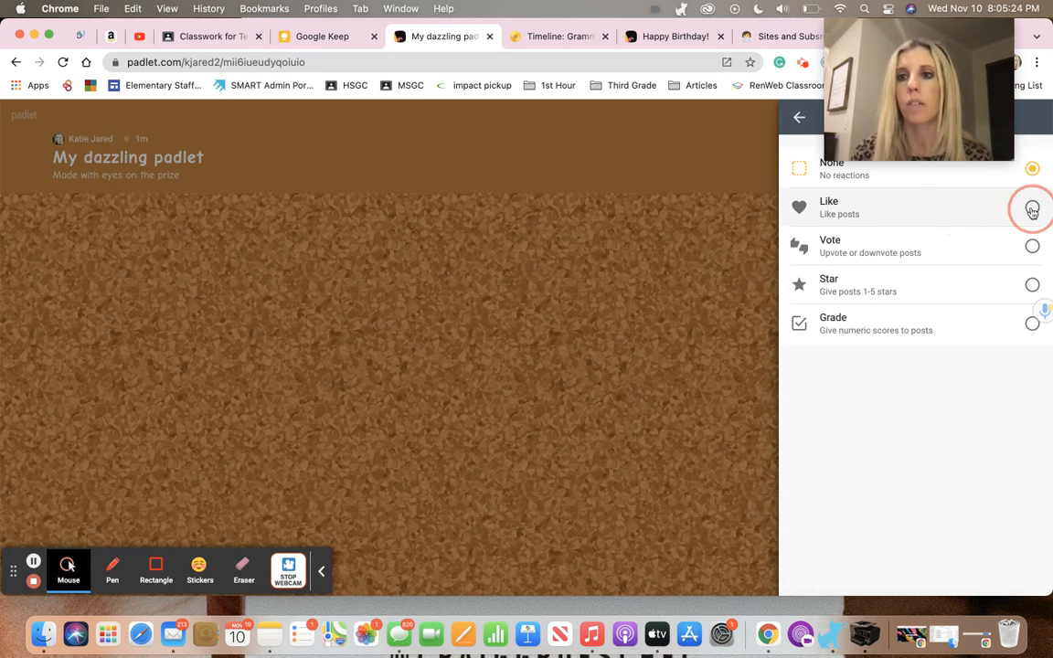
{"action": "left_click", "coordinate": [799, 117]}
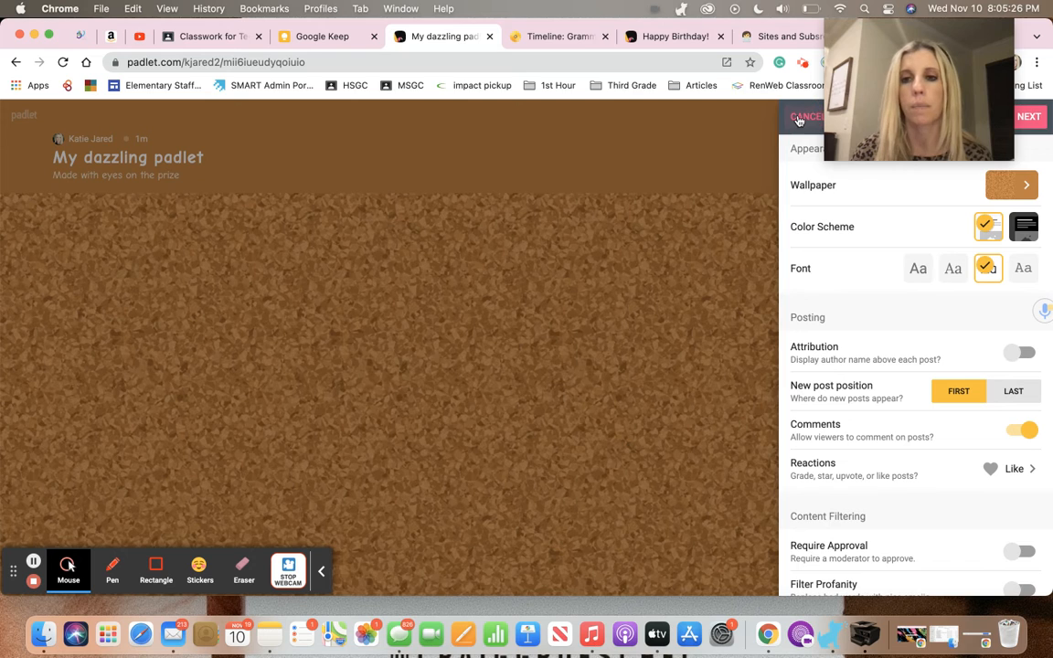
- Enable Filter Profanity, and finish the padlet setup to start posting
{"action": "scroll", "coordinate": [923, 439], "scroll_direction": "down", "scroll_amount": 1}
{"action": "scroll", "coordinate": [950, 489], "scroll_direction": "down", "scroll_amount": 3}
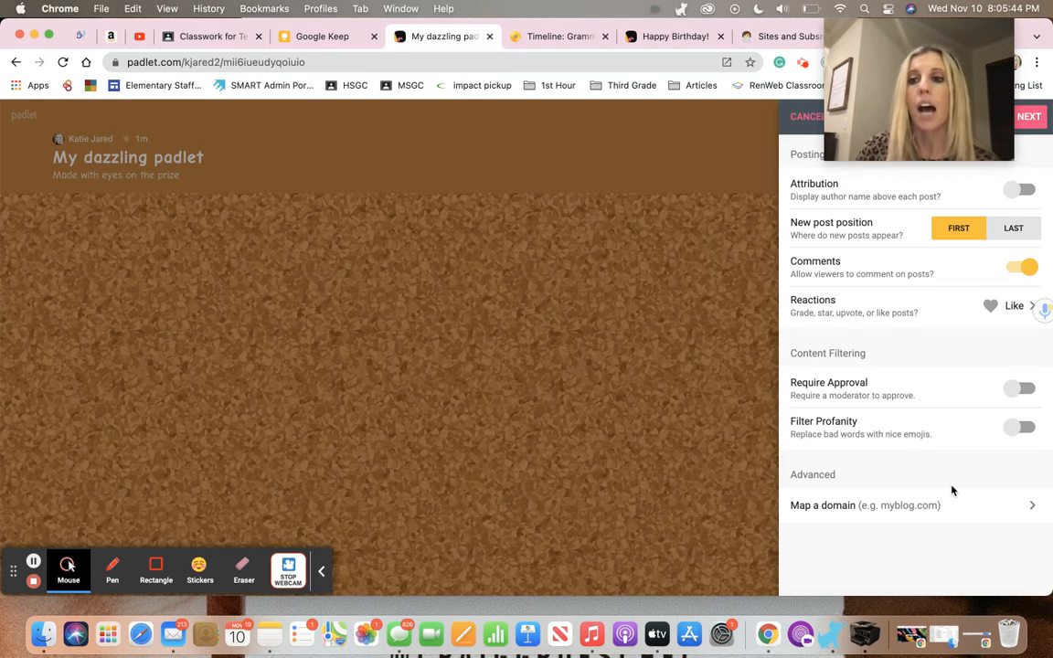
{"action": "left_click", "coordinate": [1025, 427]}
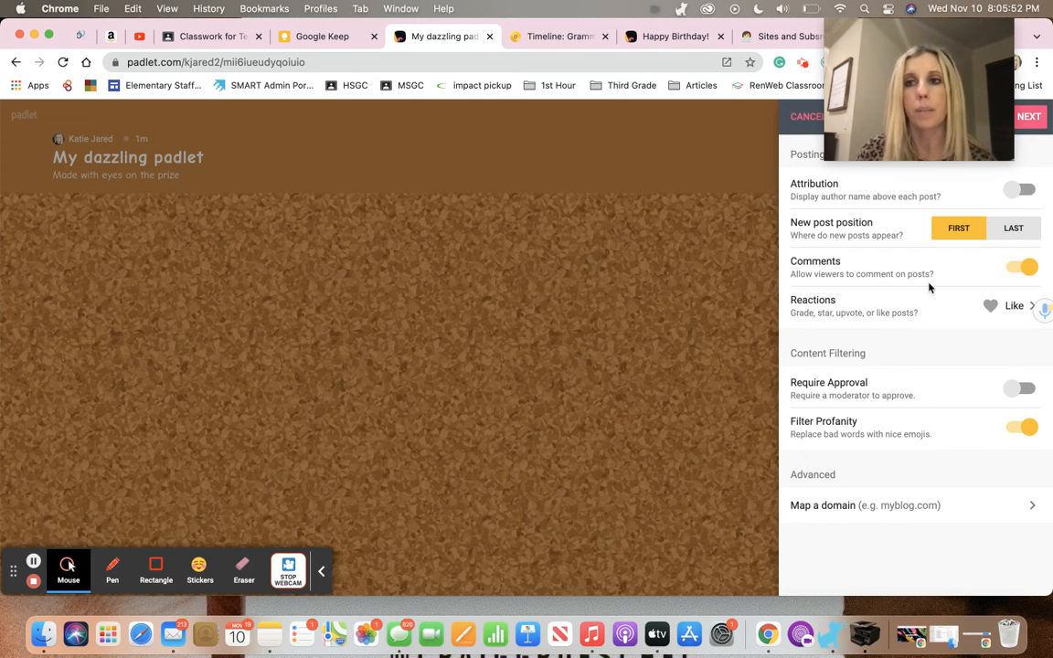
{"action": "left_click", "coordinate": [1030, 118]}
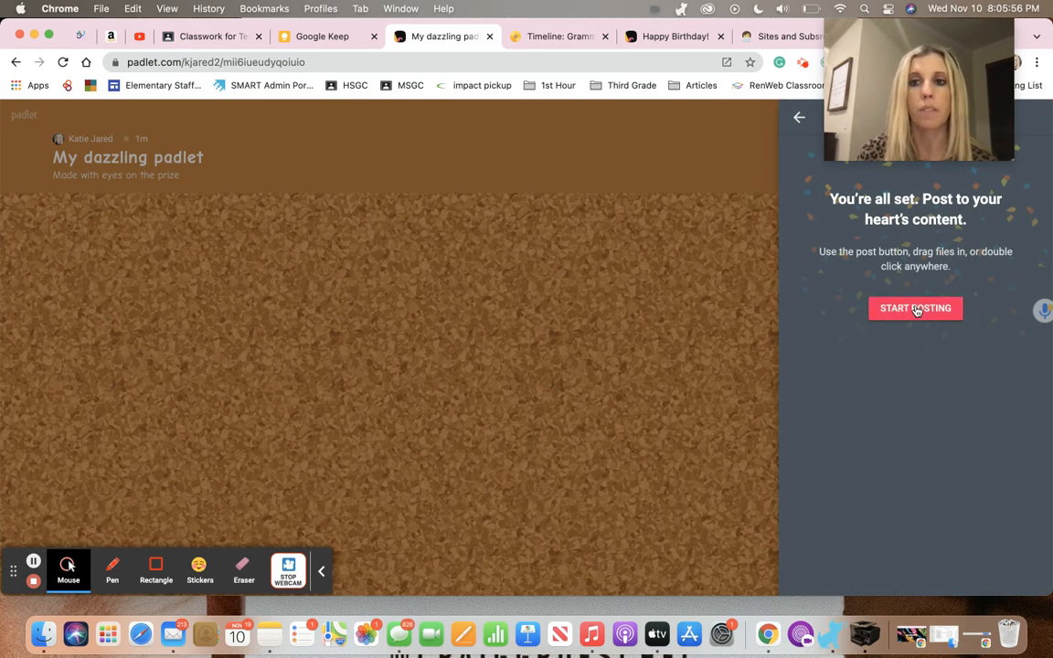
{"action": "left_click", "coordinate": [915, 308]}
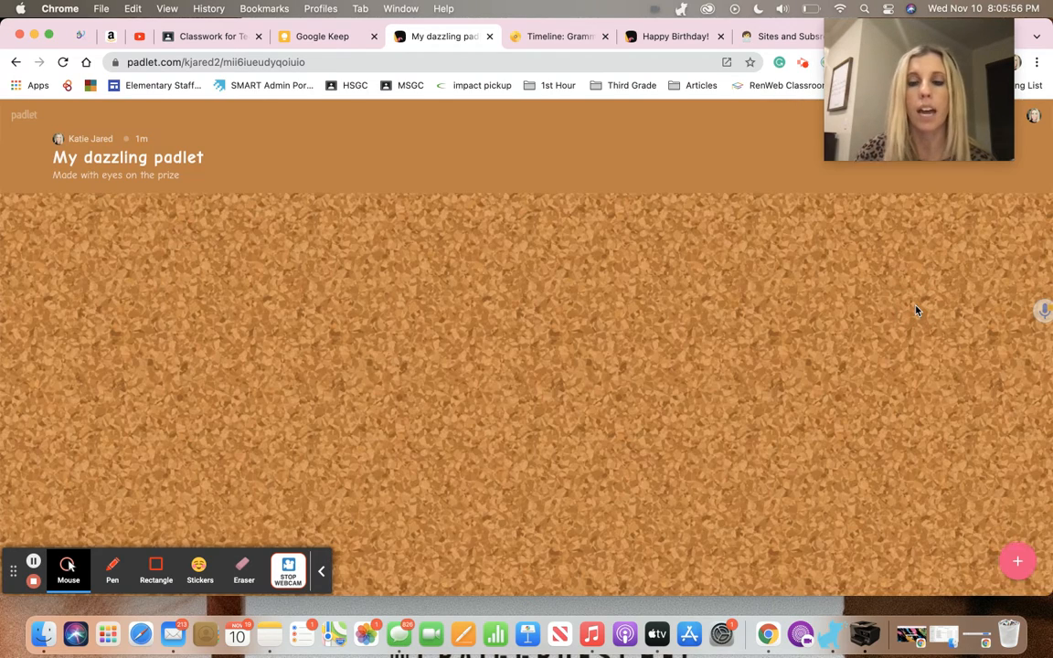
- Start a new post with the subject Fav Book, and add the Buffalo Gal book cover from an image search for "Buffalo Gal"
{"action": "left_click", "coordinate": [1018, 561]}
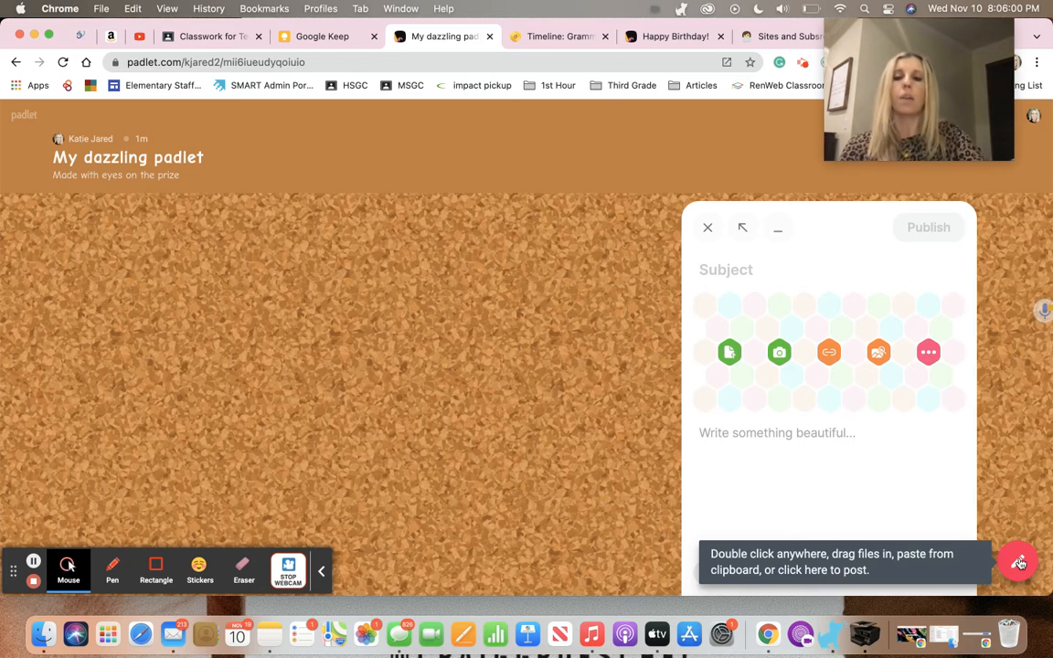
{"action": "type", "text": "FA"}
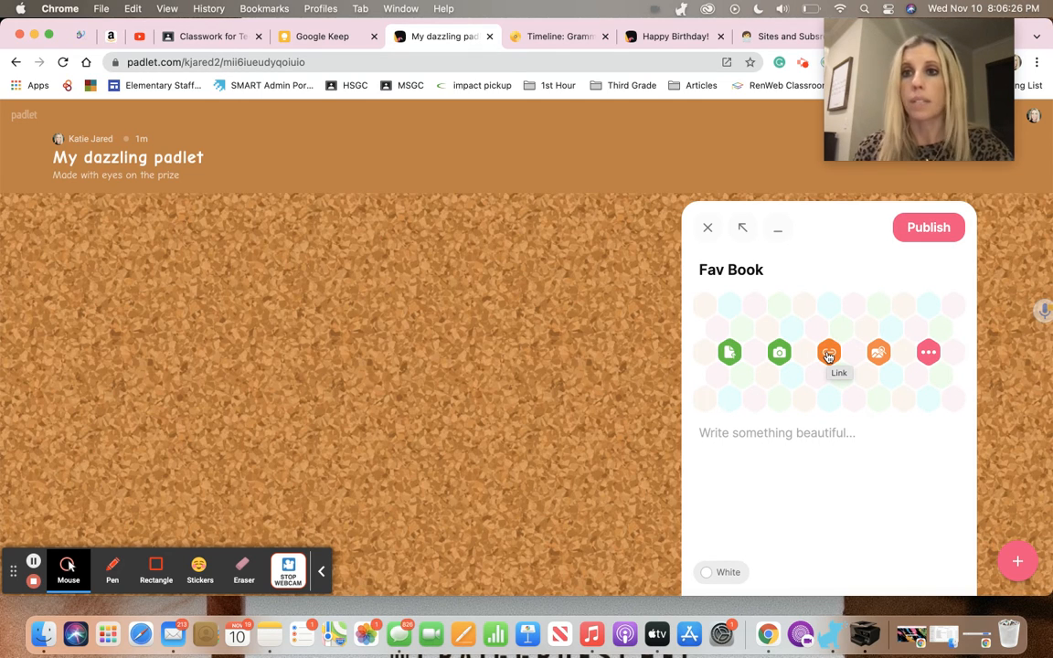
{"action": "left_click", "coordinate": [877, 356]}
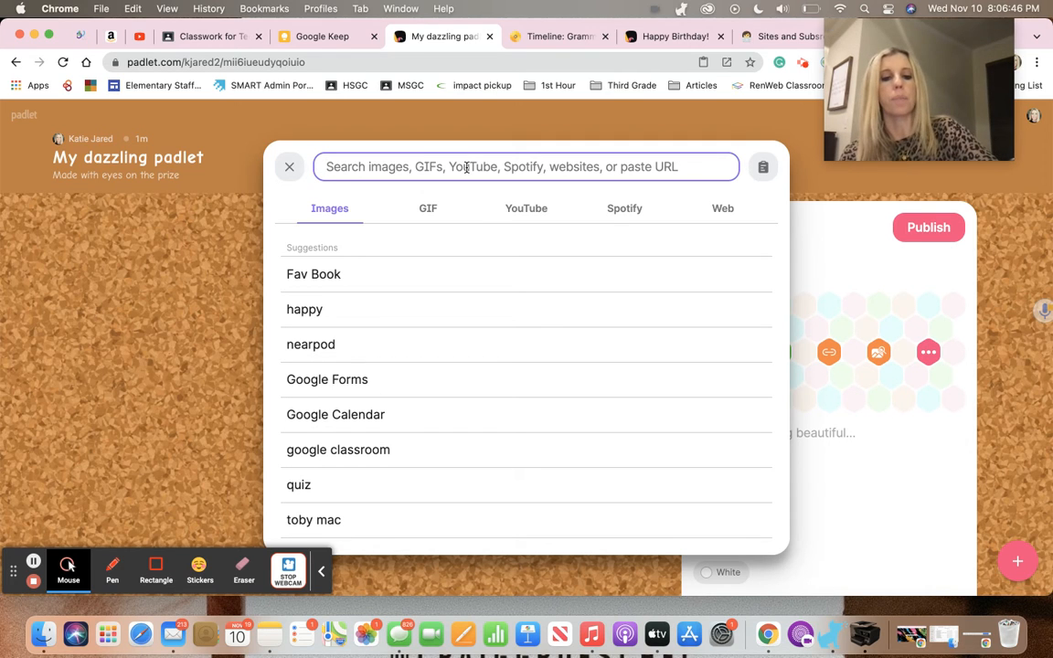
{"action": "type", "text": "Buffalo Gal"}
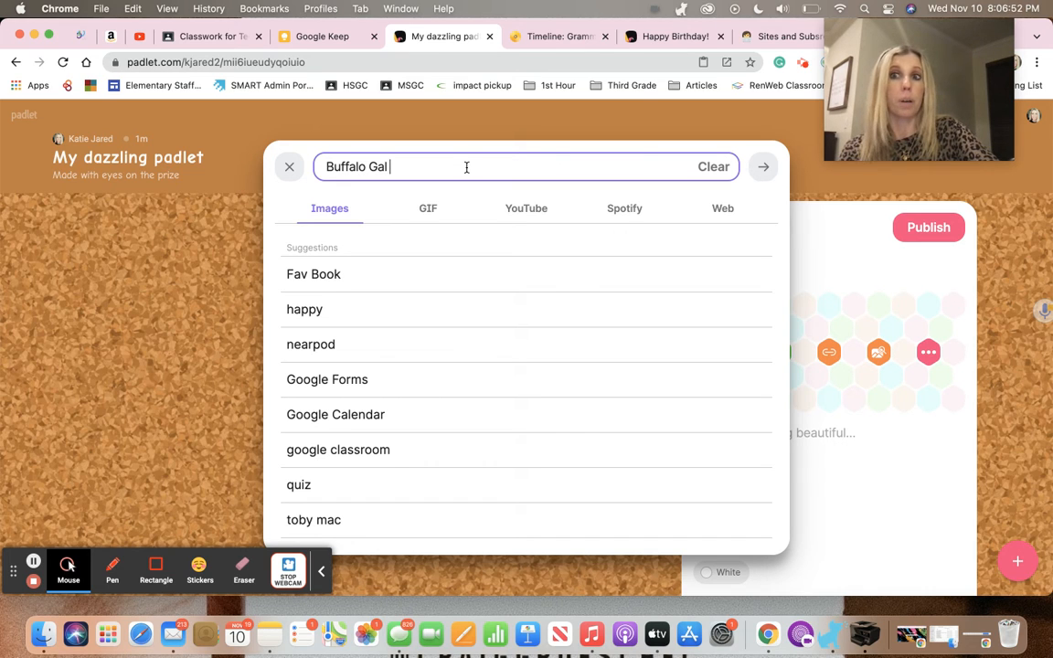
{"action": "key", "text": "Return"}
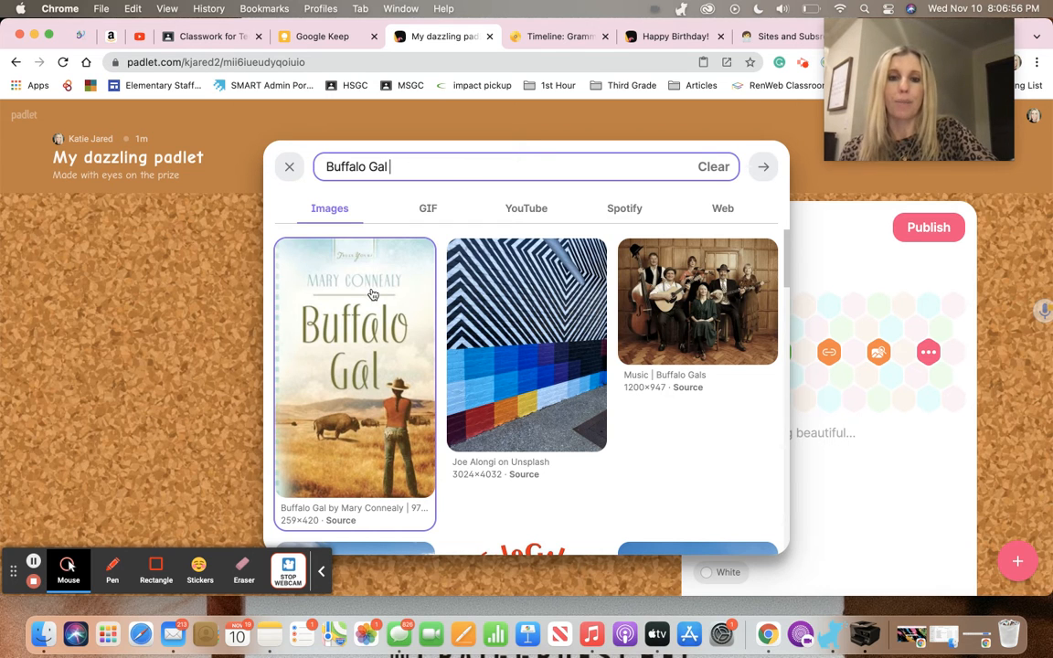
{"action": "scroll", "coordinate": [375, 329], "scroll_direction": "down", "scroll_amount": 3}
{"action": "scroll", "coordinate": [377, 364], "scroll_direction": "up", "scroll_amount": 3}
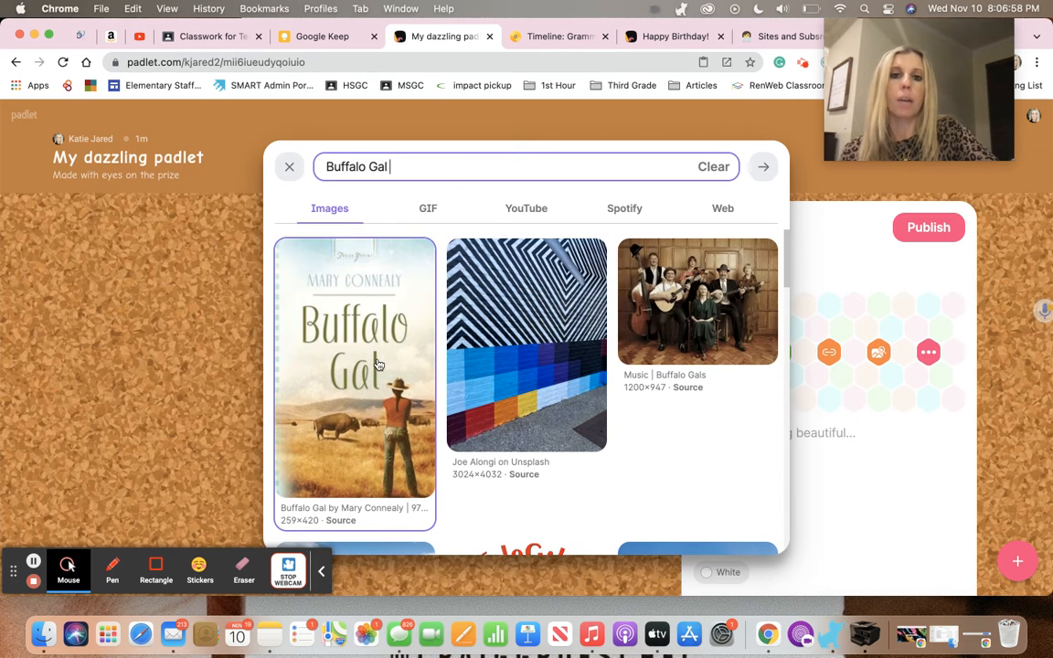
{"action": "left_click", "coordinate": [375, 357]}
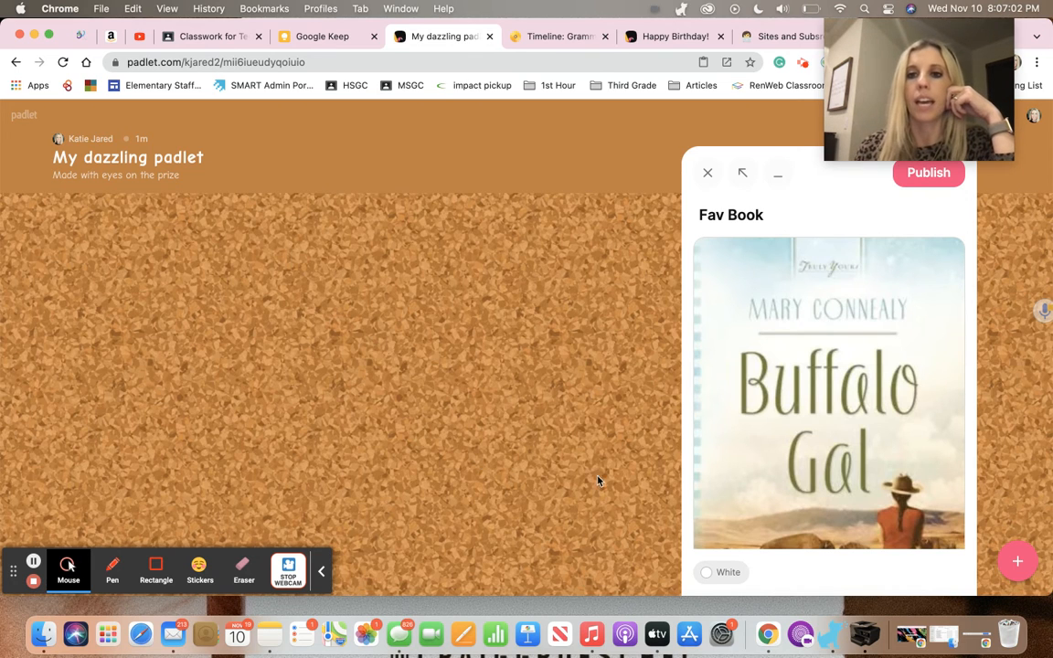
- Set the colour of the Fav Book post to Green
{"action": "scroll", "coordinate": [794, 361], "scroll_direction": "down", "scroll_amount": 3}
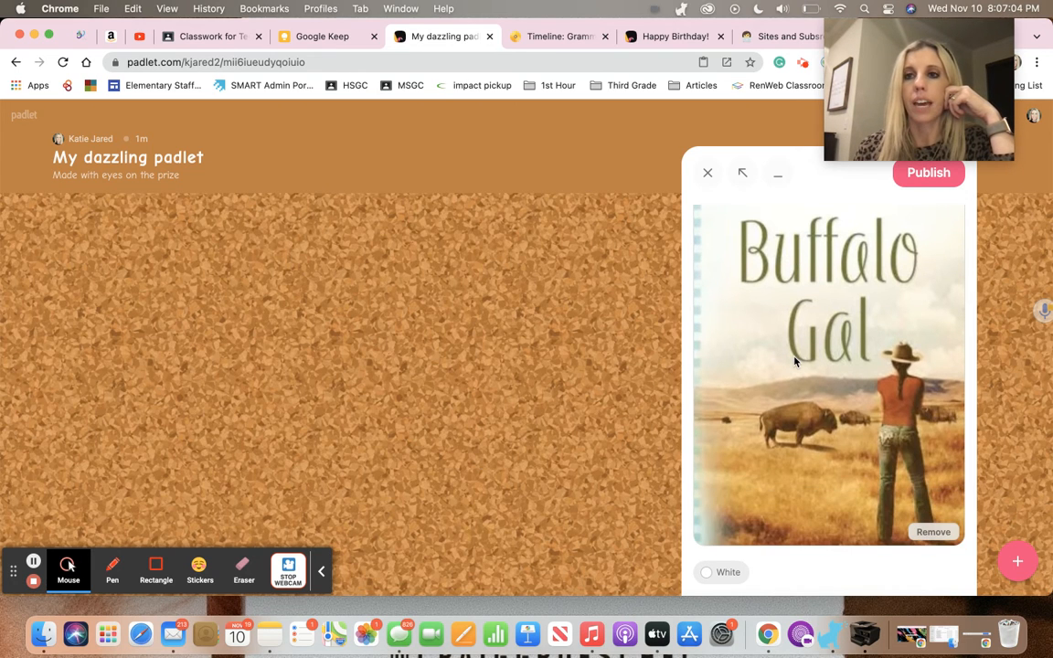
{"action": "scroll", "coordinate": [794, 361], "scroll_direction": "down", "scroll_amount": 1}
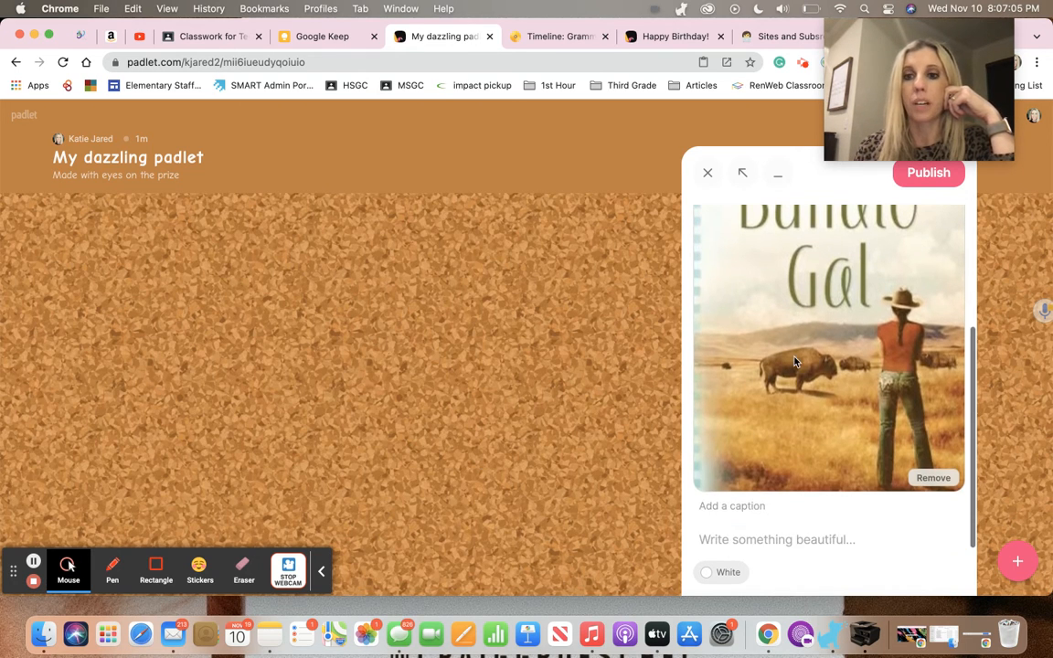
{"action": "left_click", "coordinate": [758, 539]}
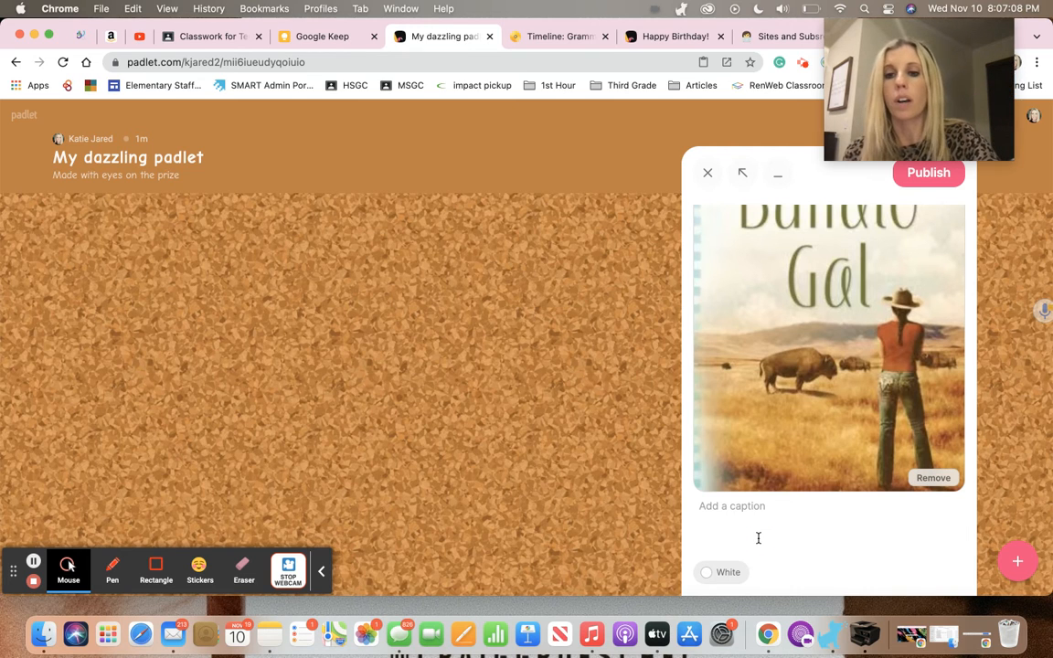
{"action": "left_click", "coordinate": [725, 572]}
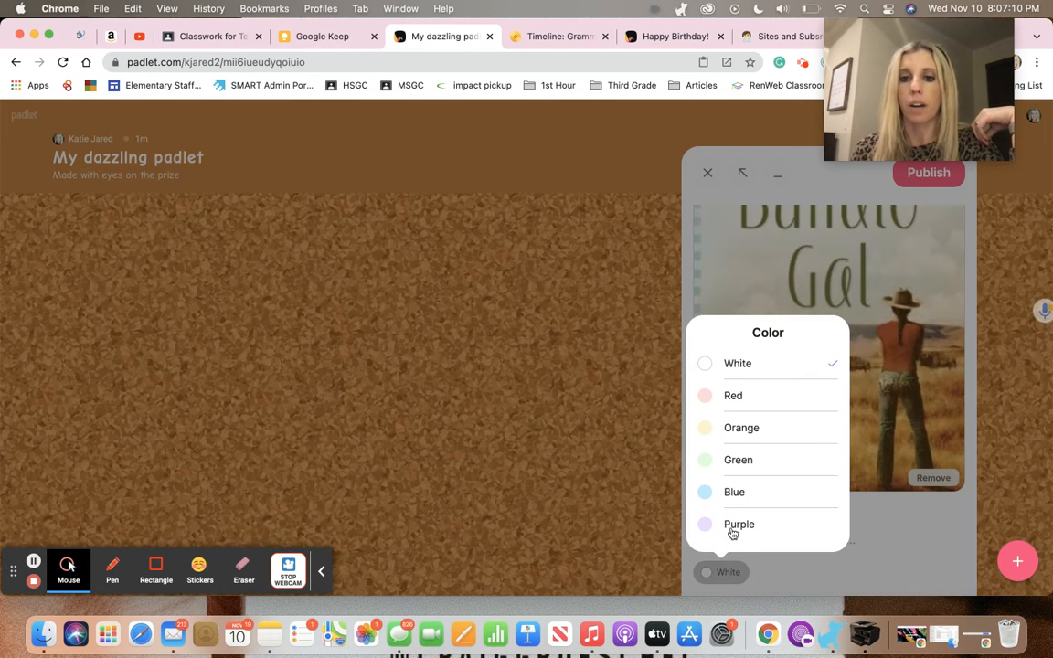
{"action": "left_click", "coordinate": [729, 467]}
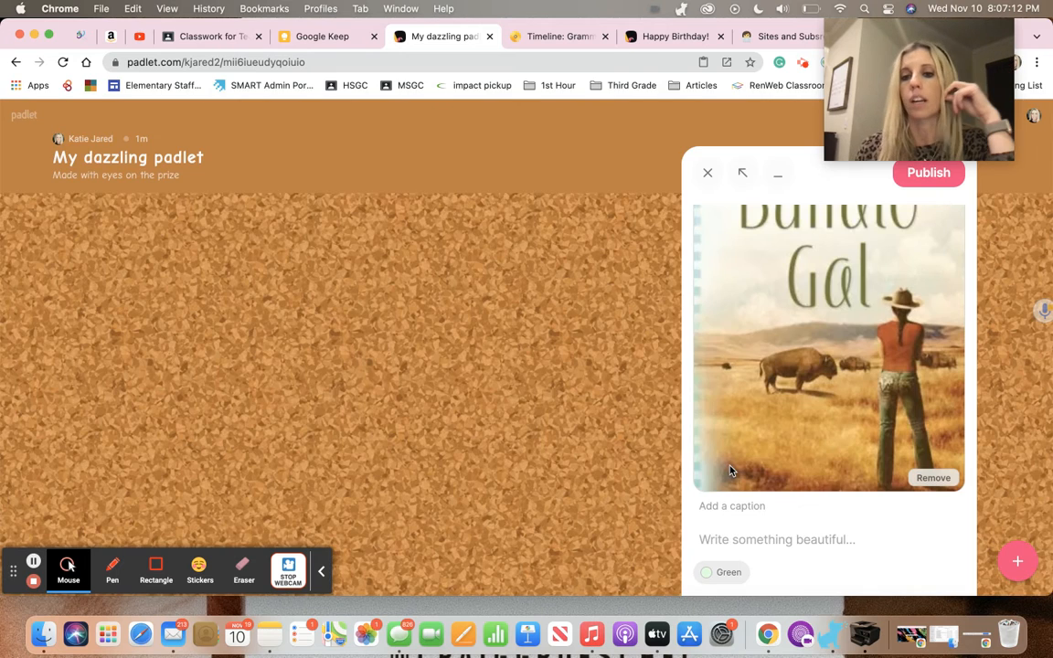
- Write "awesome!" as the body text beneath the book cover, and publish the post
{"action": "left_click", "coordinate": [779, 545]}
{"action": "type", "text": "a"}
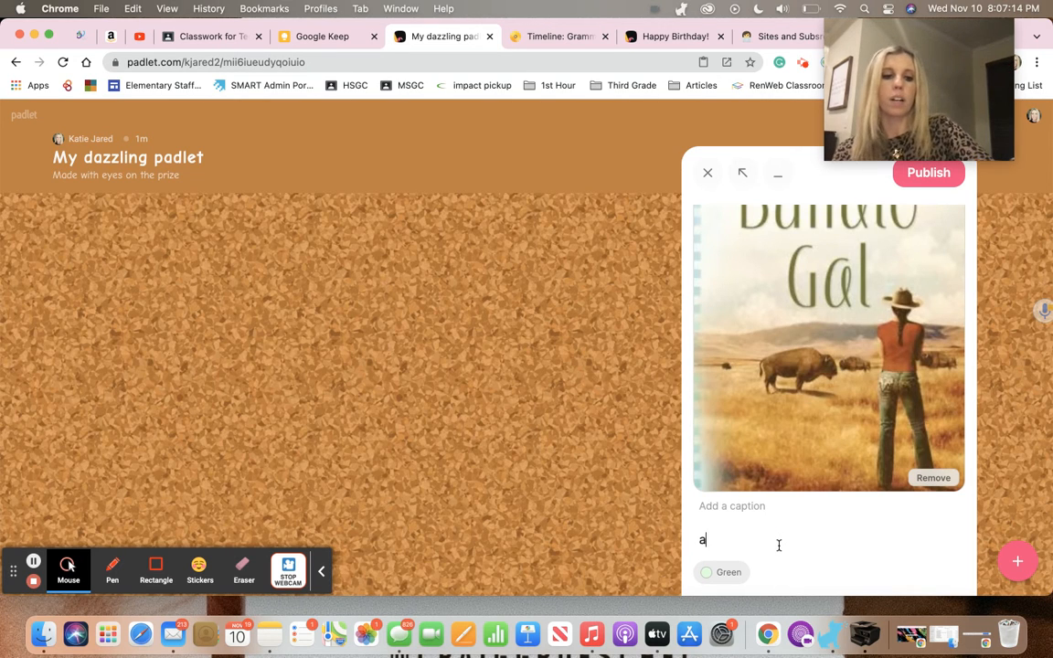
{"action": "type", "text": "wesome!"}
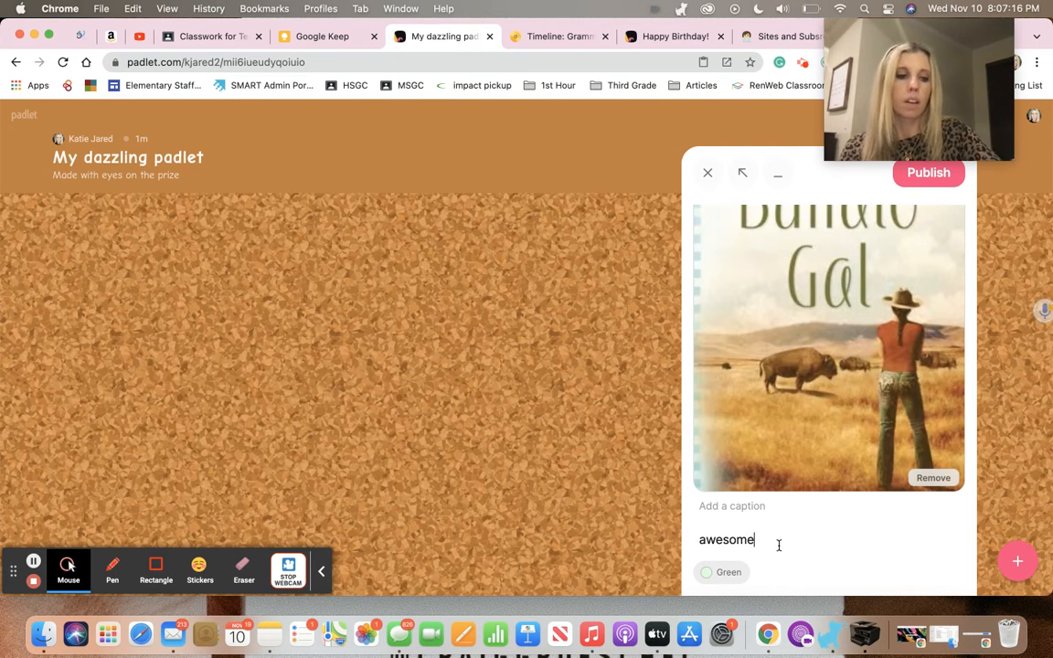
{"action": "left_click", "coordinate": [928, 173]}
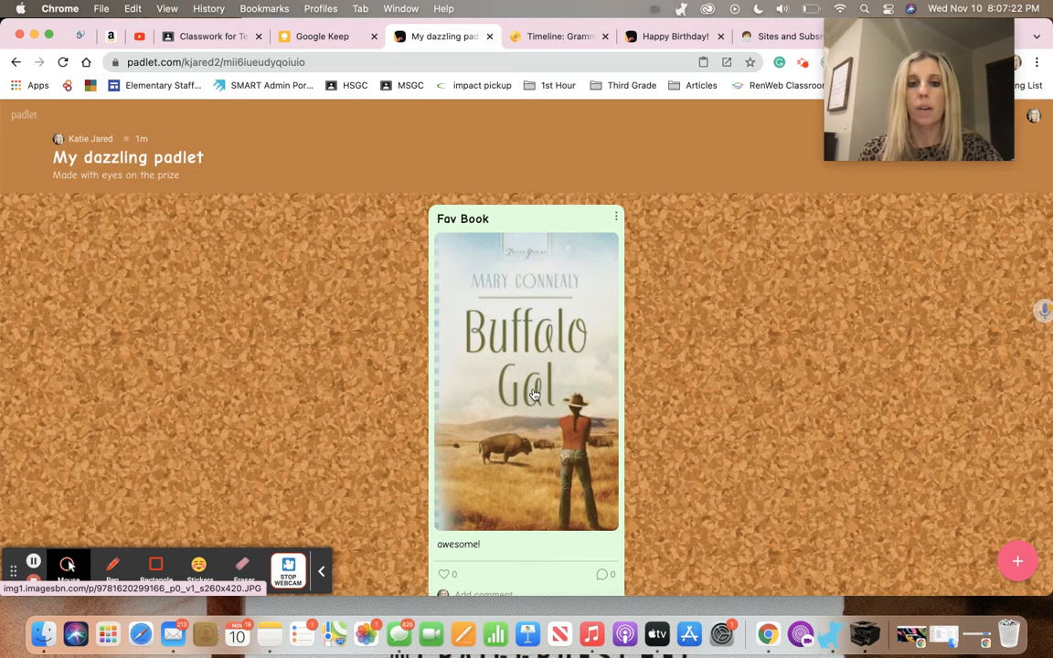
- Like the published Fav Book post, and change its colour to blue
{"action": "scroll", "coordinate": [535, 394], "scroll_direction": "down", "scroll_amount": 1}
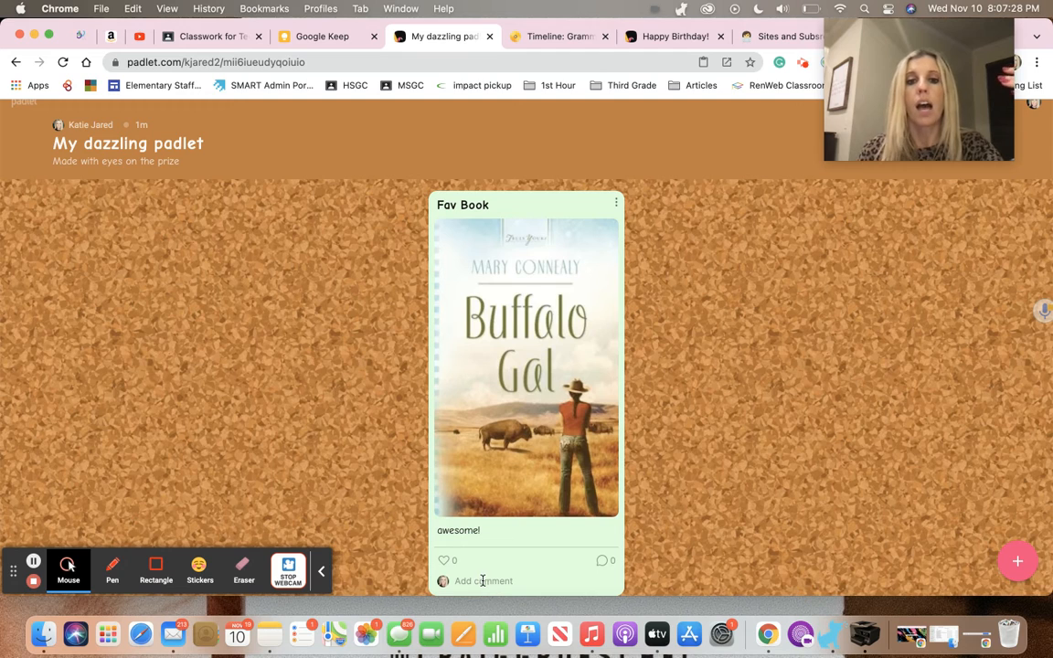
{"action": "left_click", "coordinate": [445, 561]}
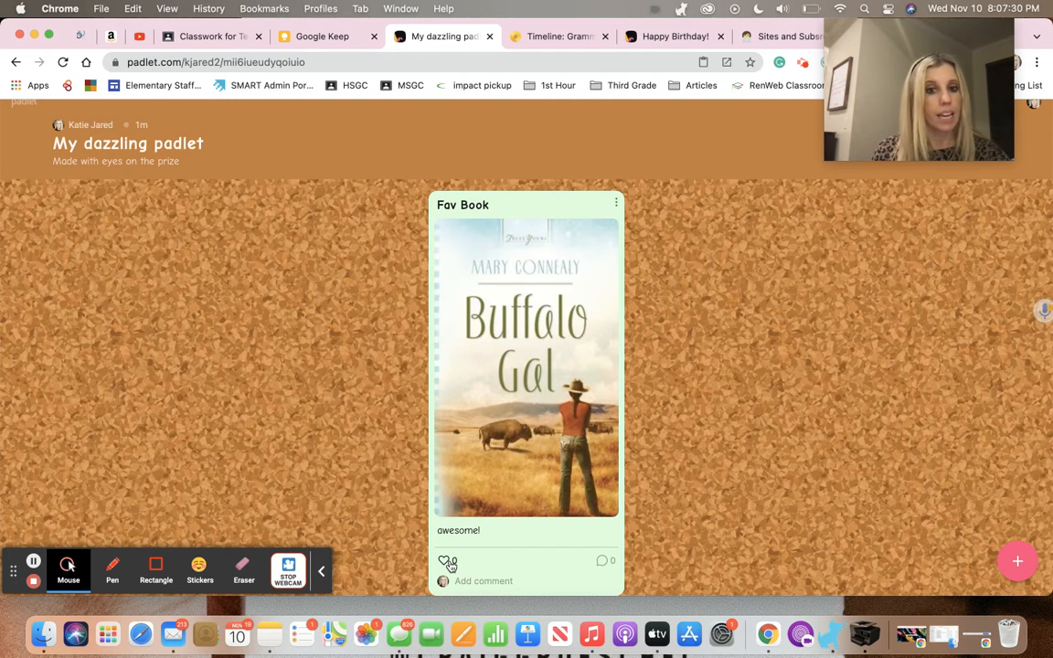
{"action": "left_click", "coordinate": [461, 578]}
{"action": "left_click", "coordinate": [461, 580]}
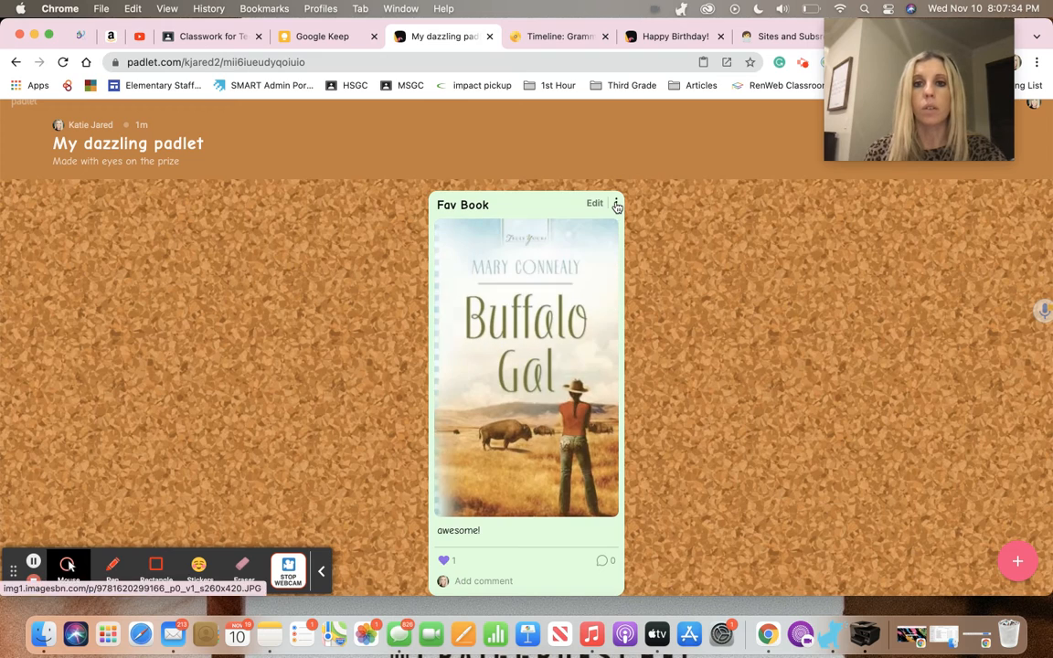
{"action": "left_click", "coordinate": [616, 205]}
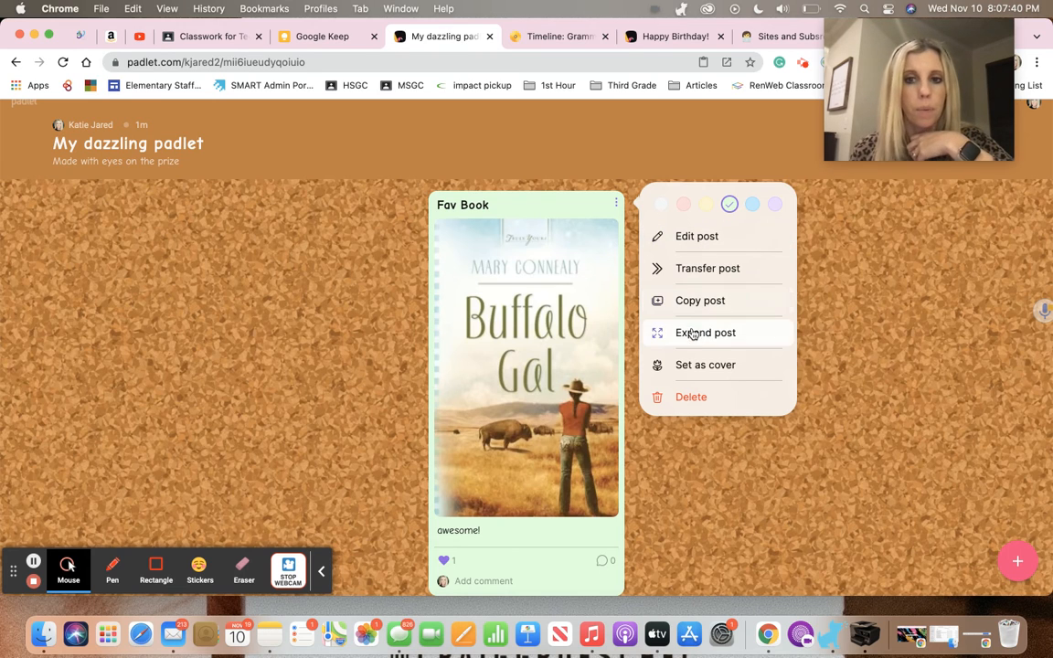
{"action": "left_click", "coordinate": [751, 203]}
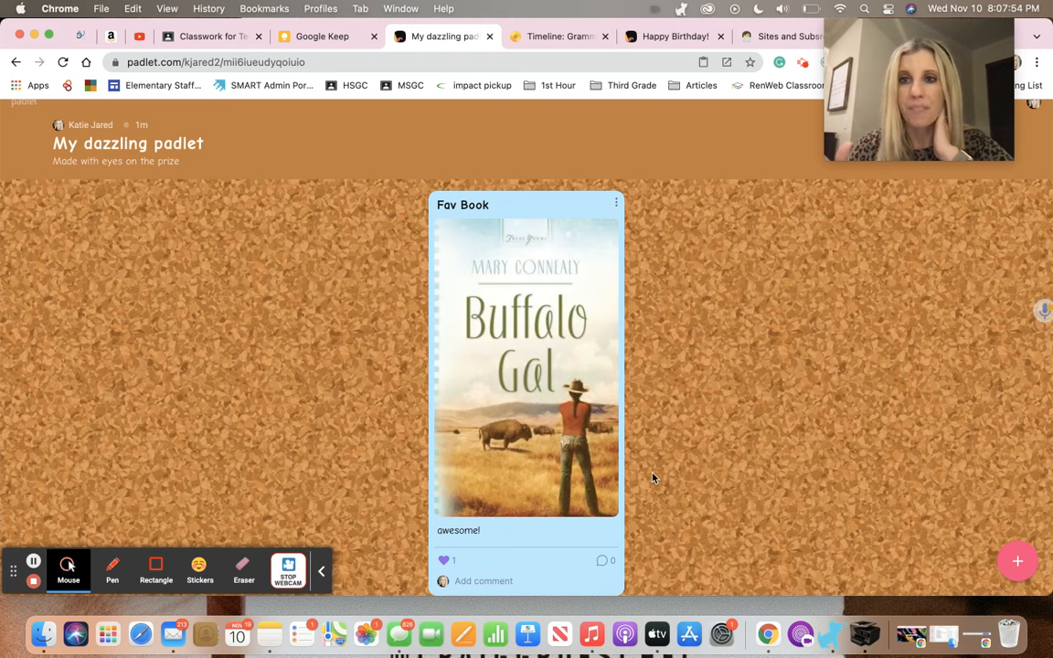
- Return to the Padlet dashboard and archive the padlet named My dazzling padlet
{"action": "left_click", "coordinate": [321, 572]}
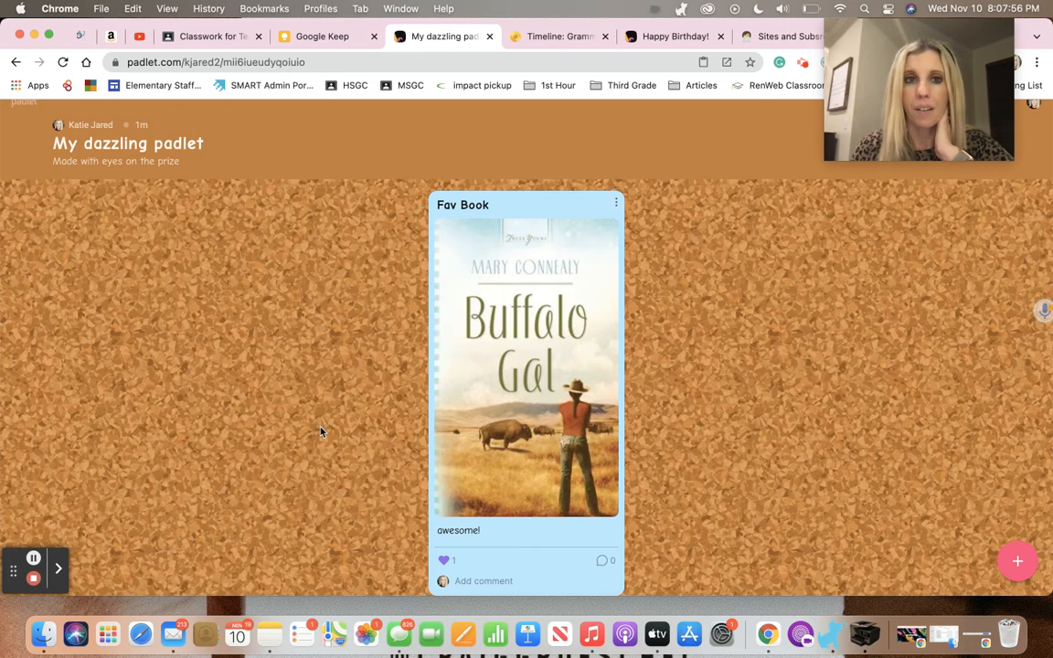
{"action": "left_click", "coordinate": [19, 108]}
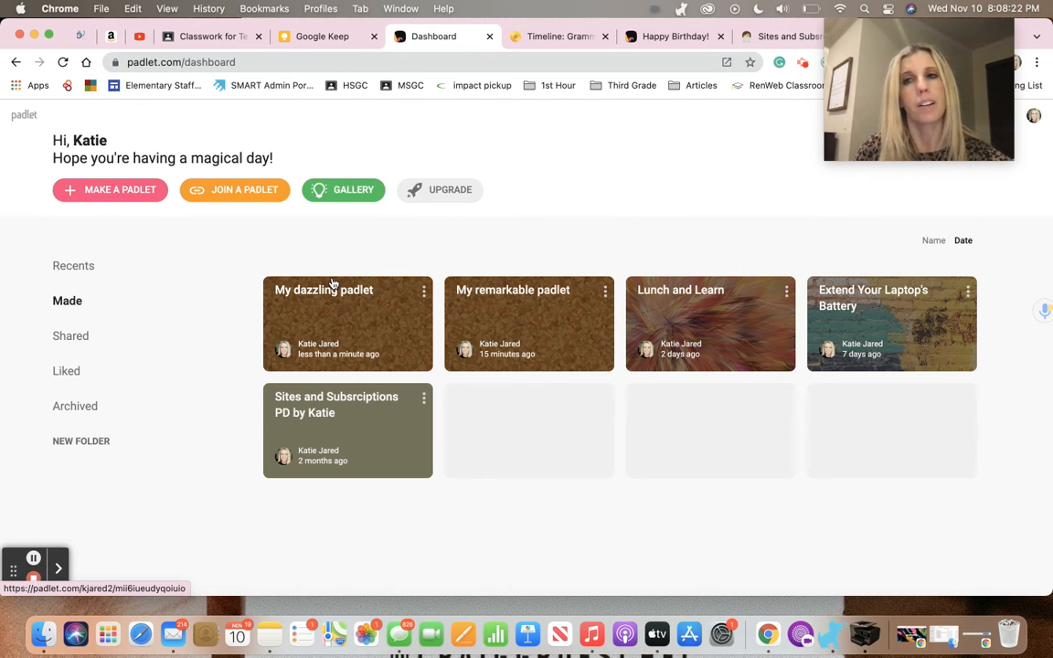
{"action": "left_click", "coordinate": [423, 291]}
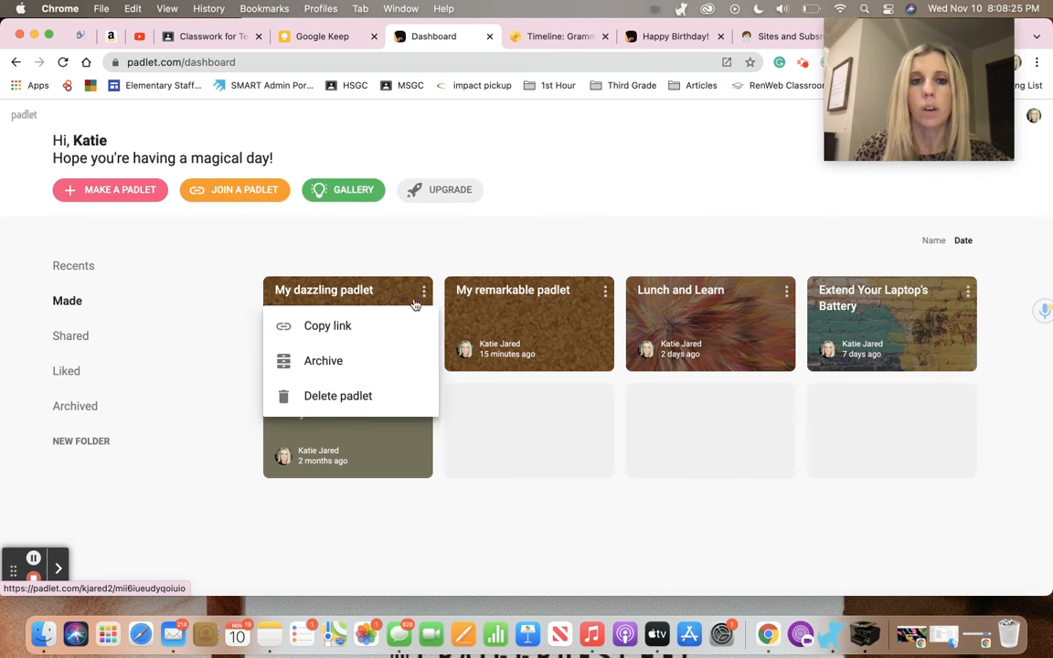
{"action": "left_click", "coordinate": [369, 362]}
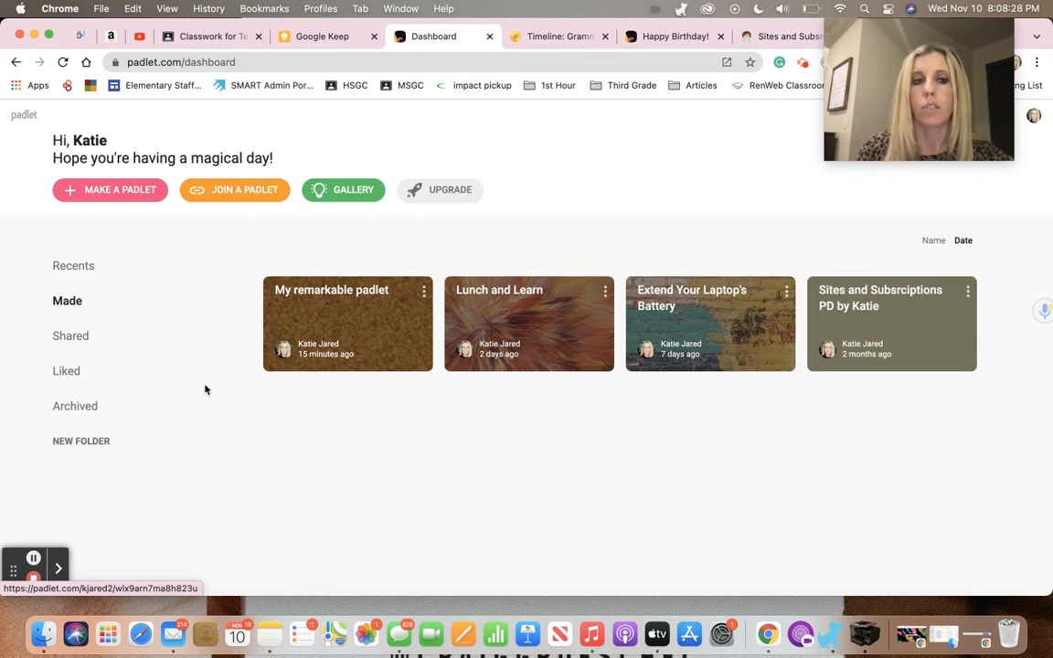